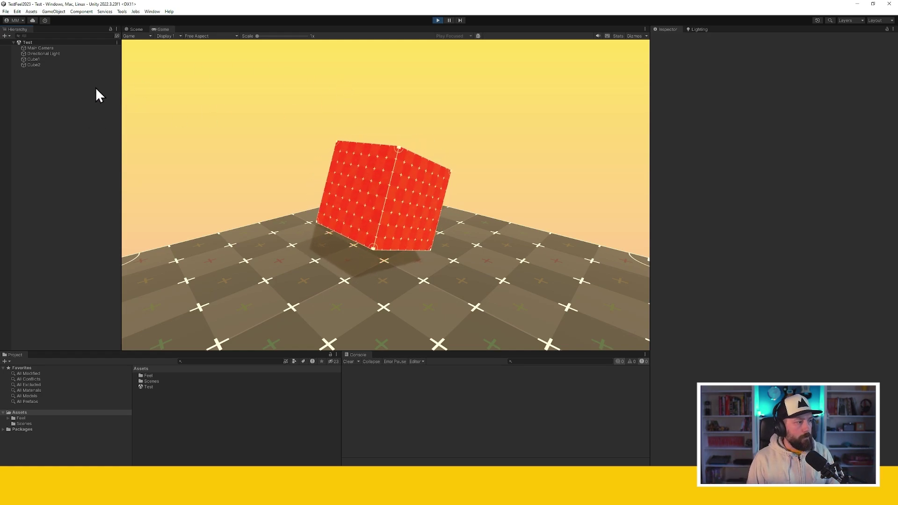
# - Exit play mode so the red dotted cube rests upright on the checkered floor again
pyautogui.click(437, 21)
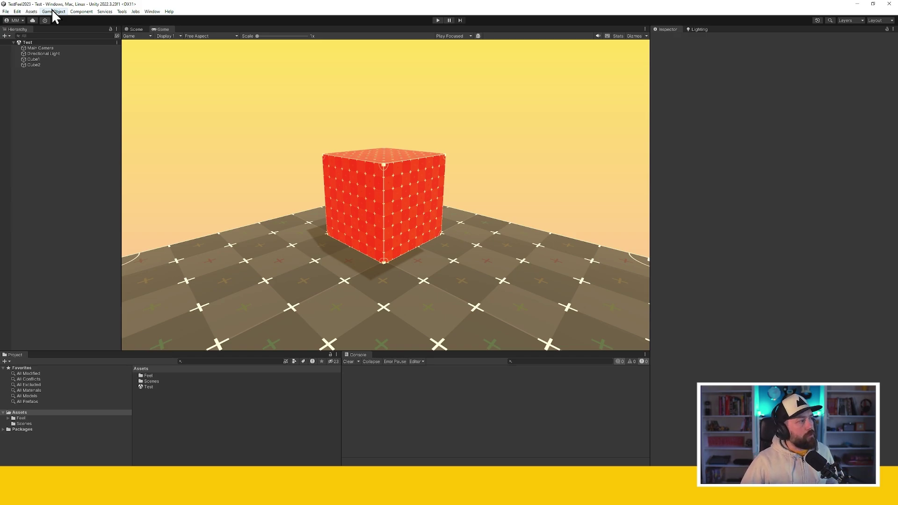
# - Create an empty object named 'MMF Player' and give it an MMF Player component
pyautogui.click(52, 10)
pyautogui.click(61, 21)
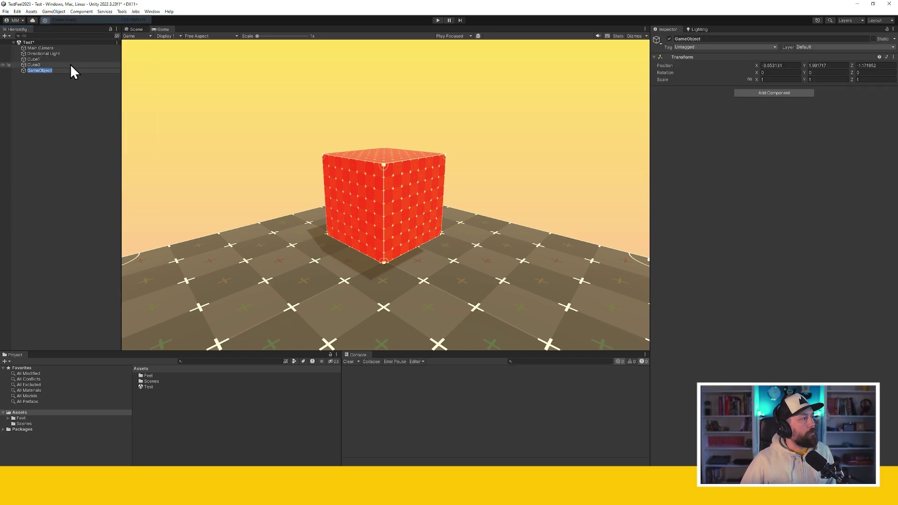
pyautogui.write('MMF Pl')
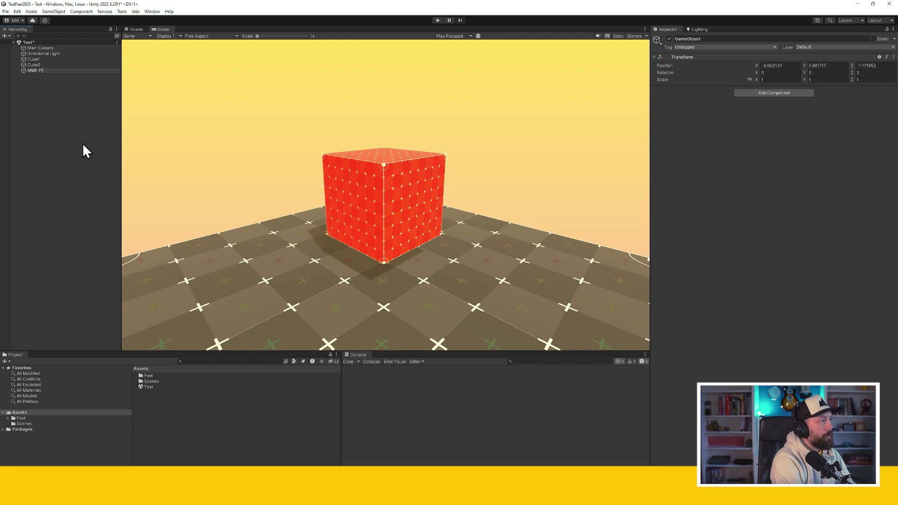
pyautogui.write('ayer')
pyautogui.press('Return')
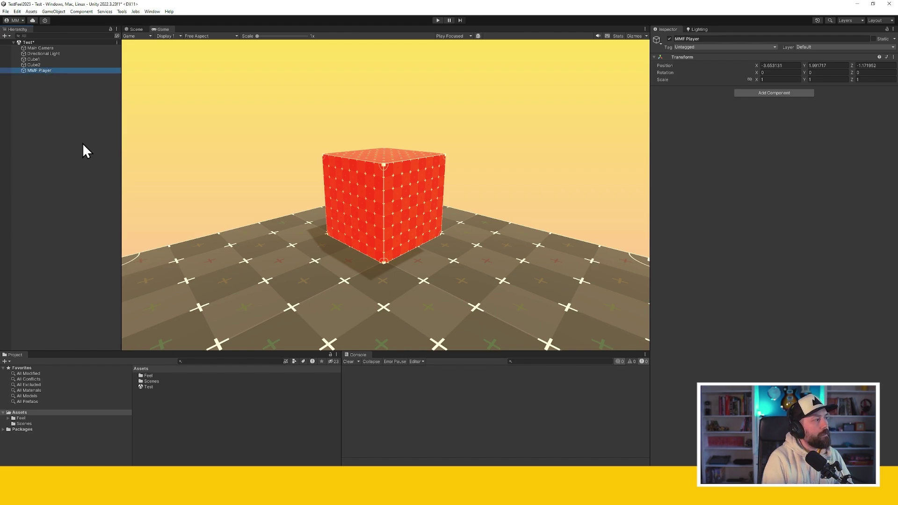
pyautogui.click(759, 92)
pyautogui.write('mmf')
pyautogui.press('Return')
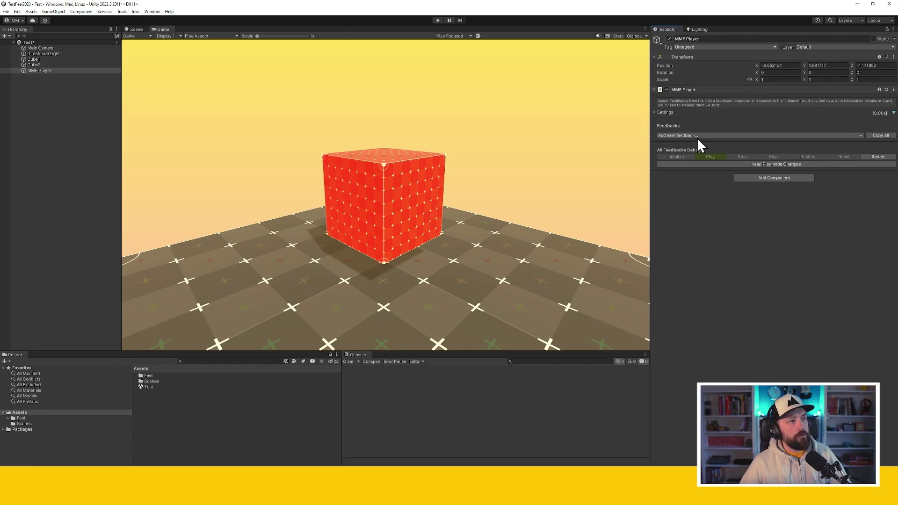
# - Add a PostProcess > Vignette feedback to the MMF Player and expand its settings
pyautogui.click(697, 136)
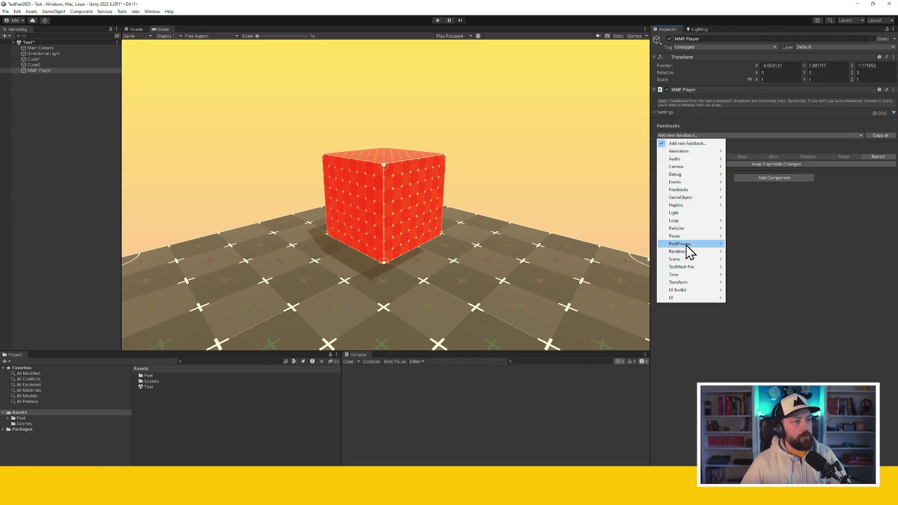
pyautogui.moveTo(686, 244)
pyautogui.click(768, 294)
pyautogui.click(722, 133)
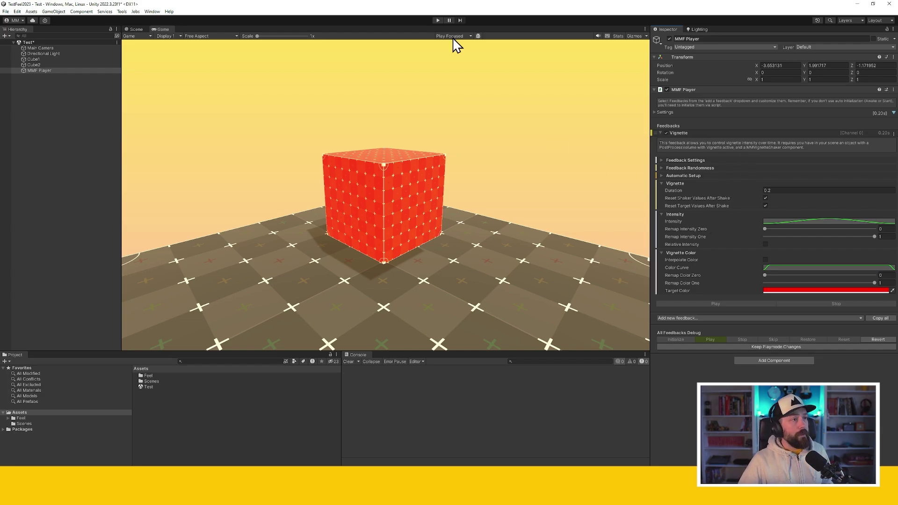
# - Run the scene, trigger the Vignette feedback, and stop play mode
pyautogui.click(439, 20)
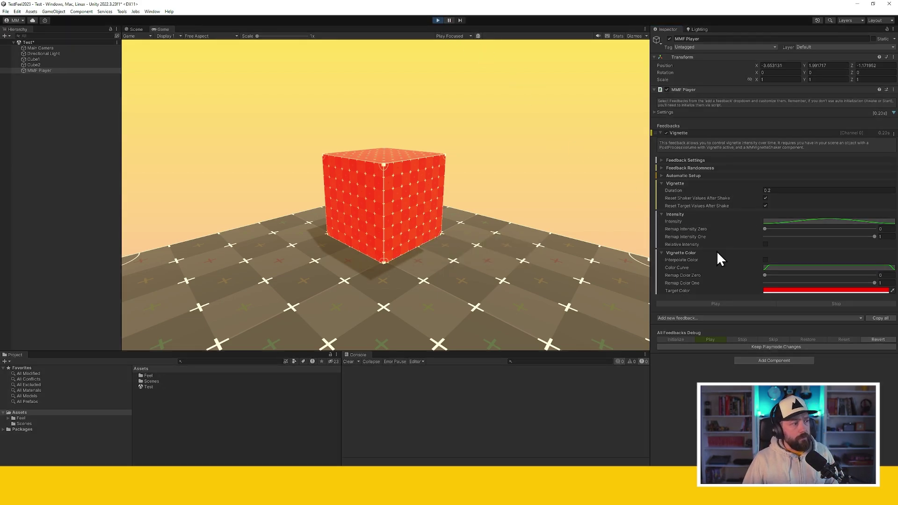
pyautogui.click(711, 164)
pyautogui.click(438, 21)
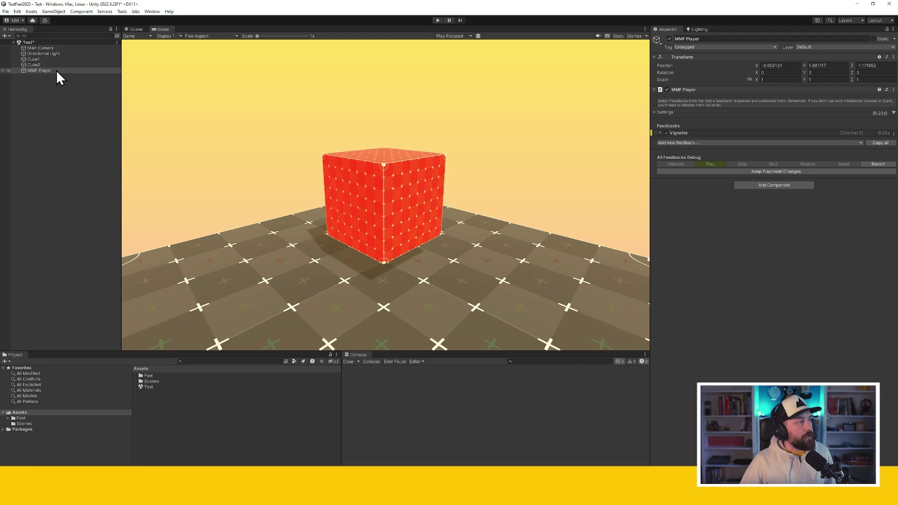
# - Use the Vignette's Automatic Shaker Setup to add the required post-processing volume
pyautogui.click(679, 132)
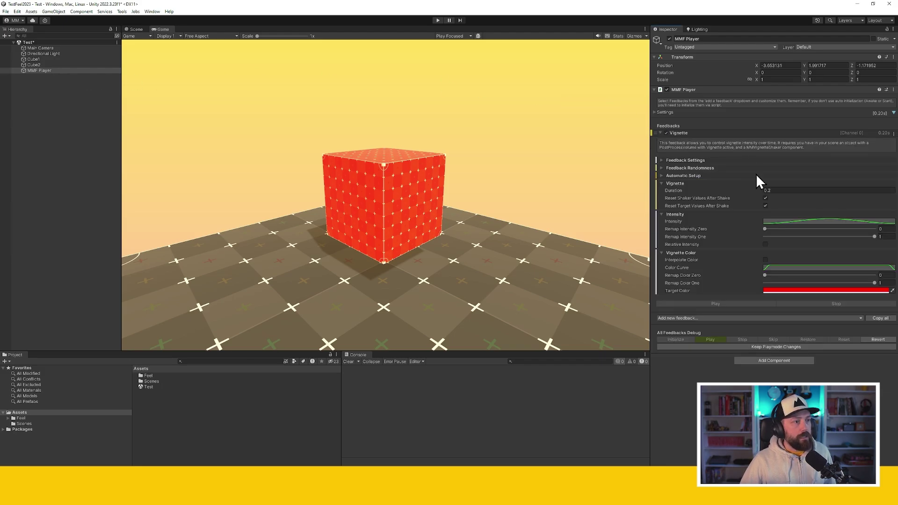
pyautogui.click(694, 176)
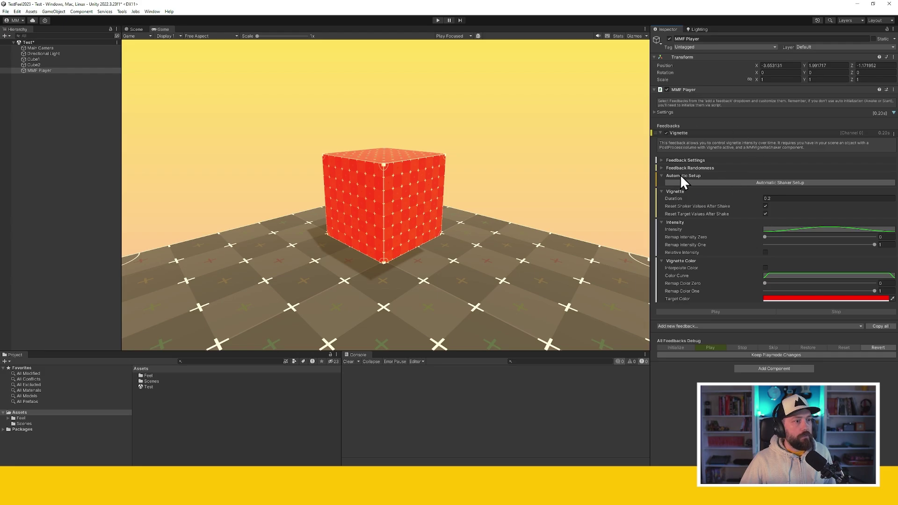
pyautogui.click(793, 181)
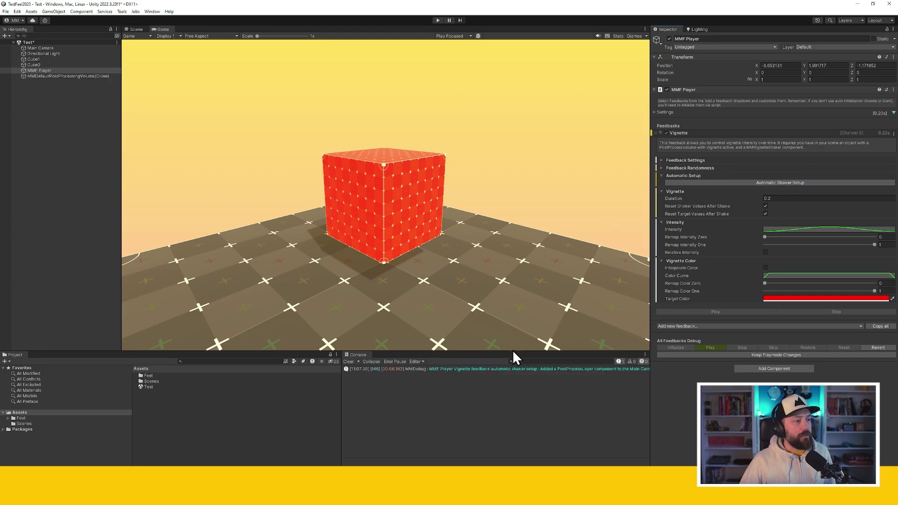
pyautogui.click(381, 373)
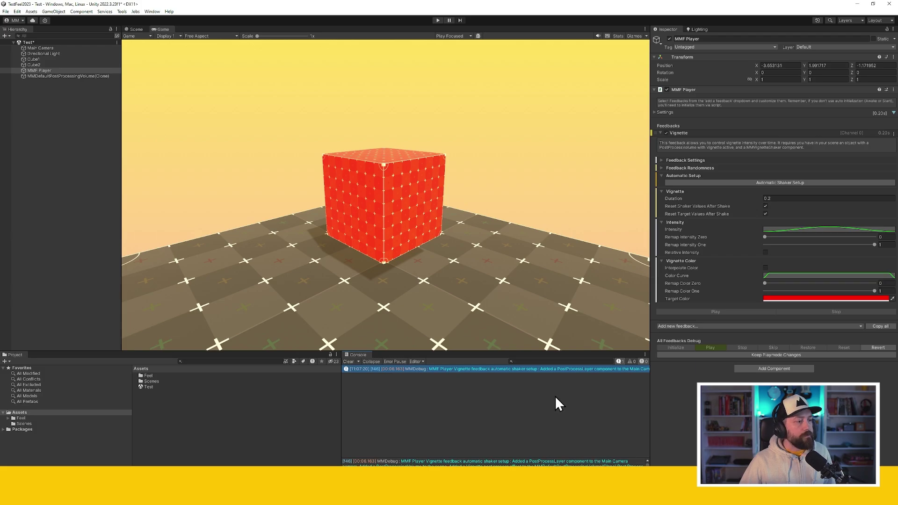
# - In play mode, replay the Vignette feedback repeatedly to watch the Game view edges darken
pyautogui.click(437, 21)
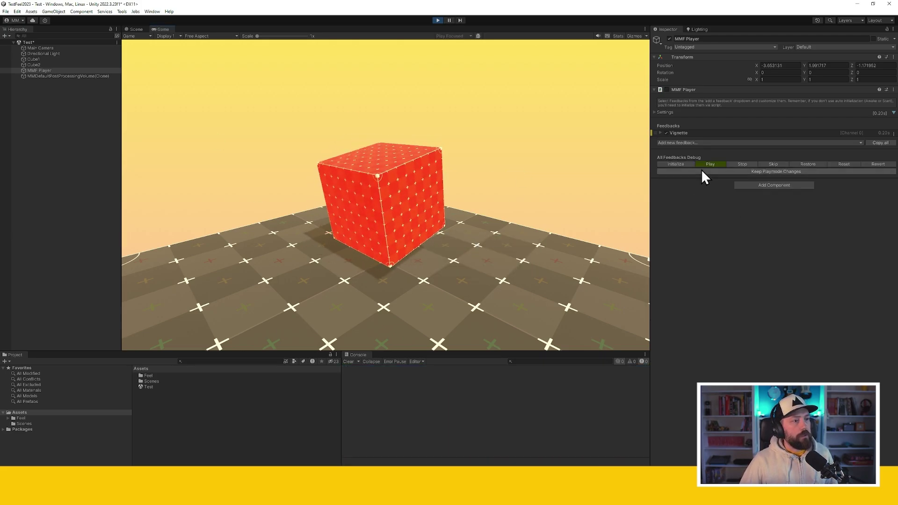
pyautogui.click(709, 165)
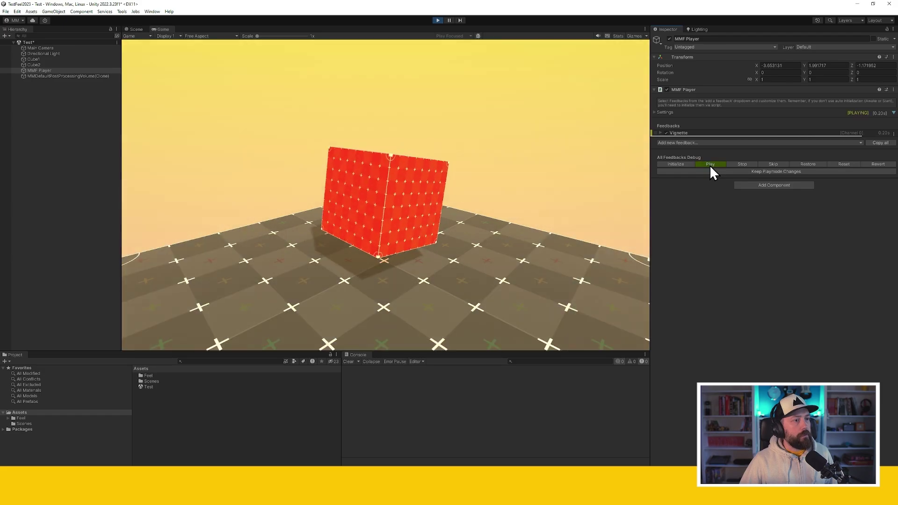
pyautogui.click(709, 165)
pyautogui.click(709, 165)
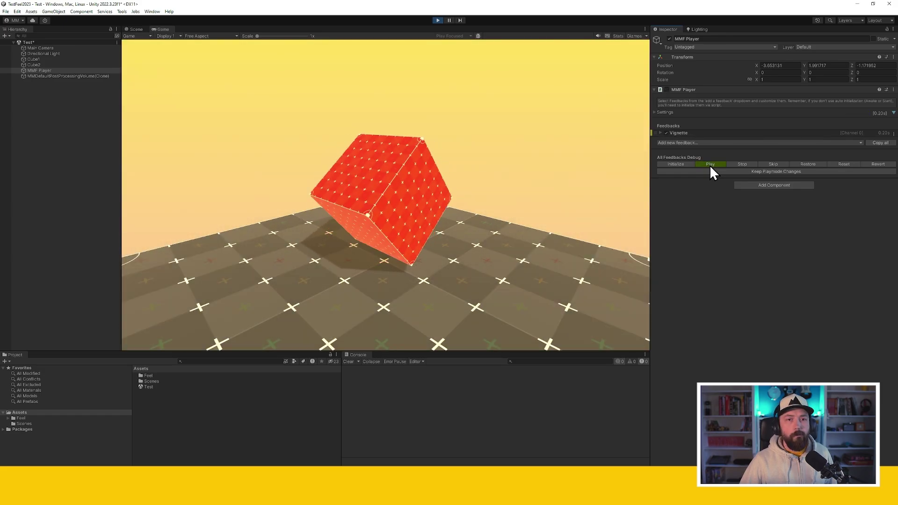
pyautogui.click(709, 164)
pyautogui.click(709, 165)
pyautogui.click(709, 165)
pyautogui.click(709, 164)
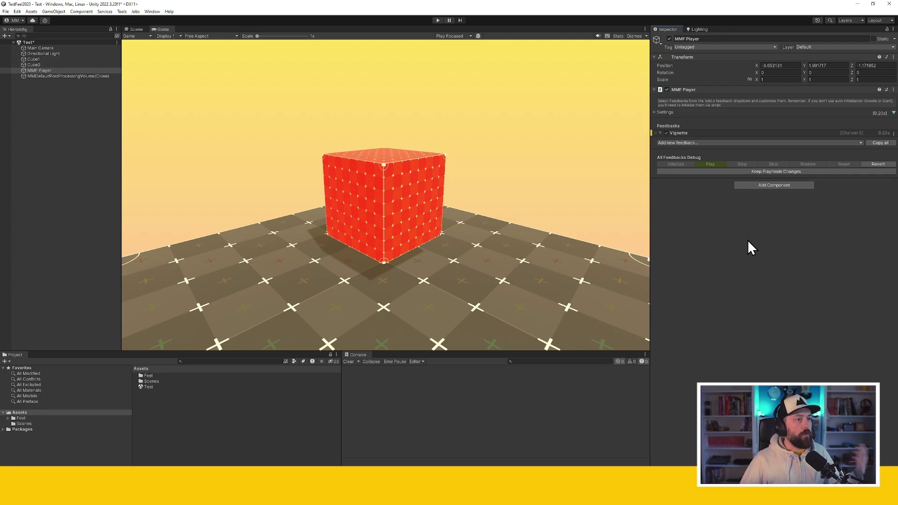
# - Add Camera Shake and Camera Zoom feedbacks to the MMF Player
pyautogui.click(694, 142)
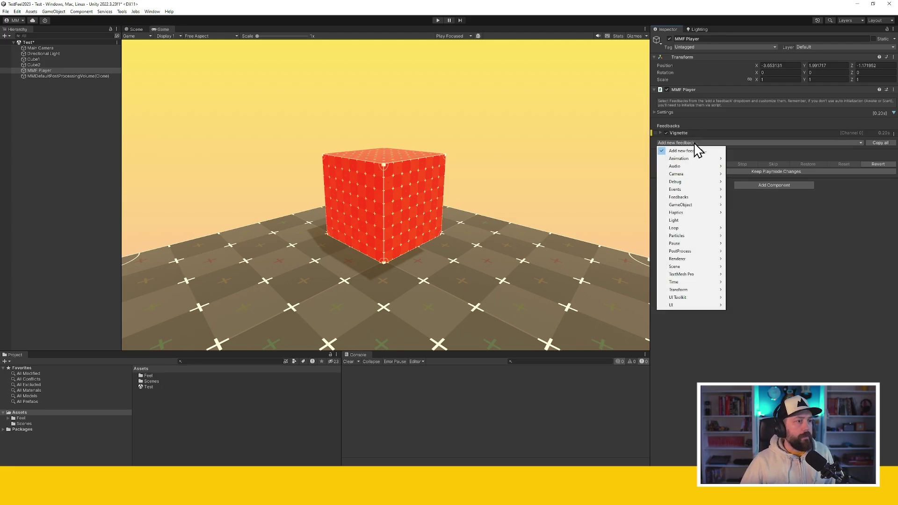
pyautogui.moveTo(690, 175)
pyautogui.click(762, 175)
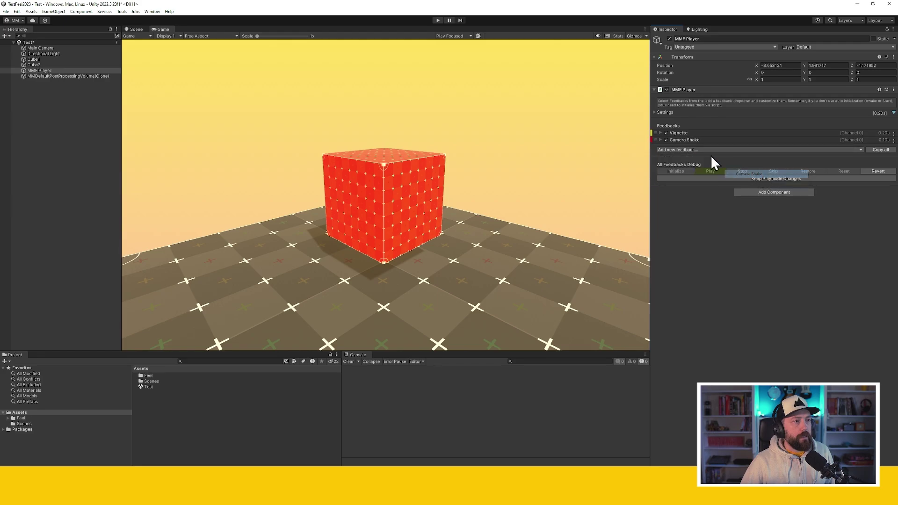
pyautogui.click(703, 150)
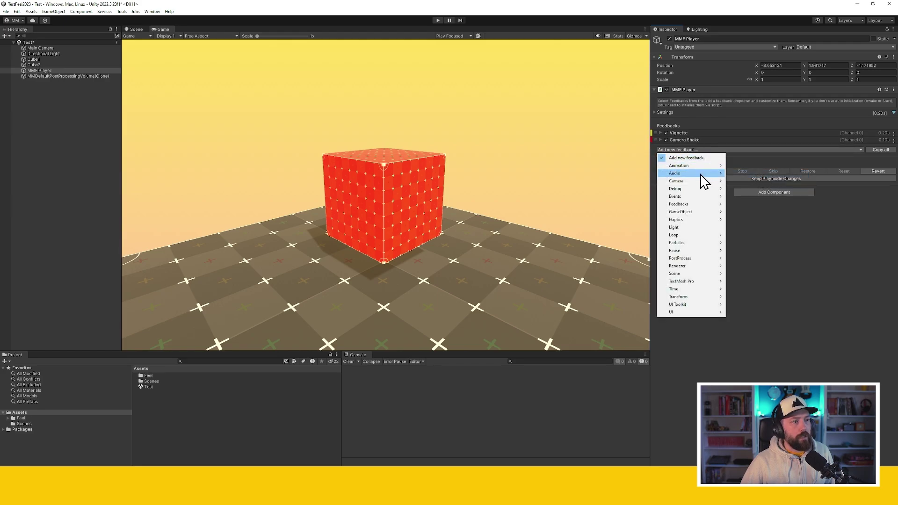
pyautogui.moveTo(700, 181)
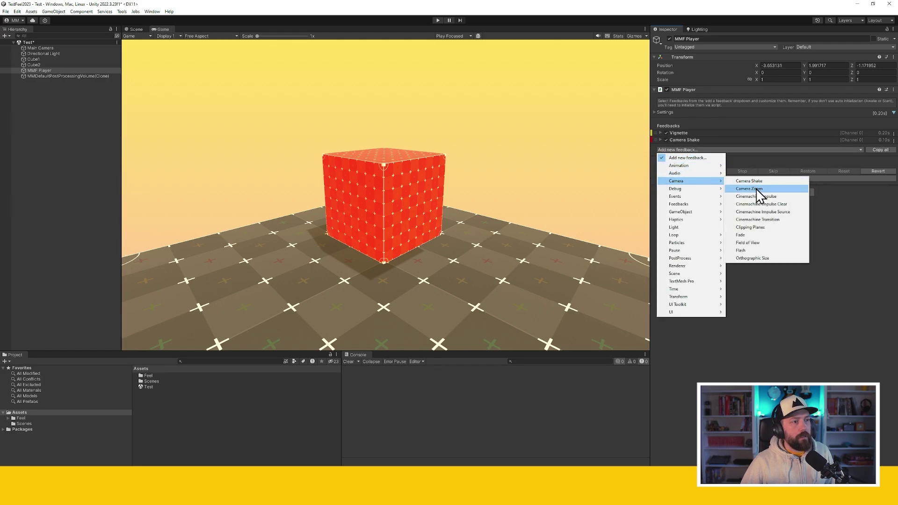
pyautogui.click(756, 190)
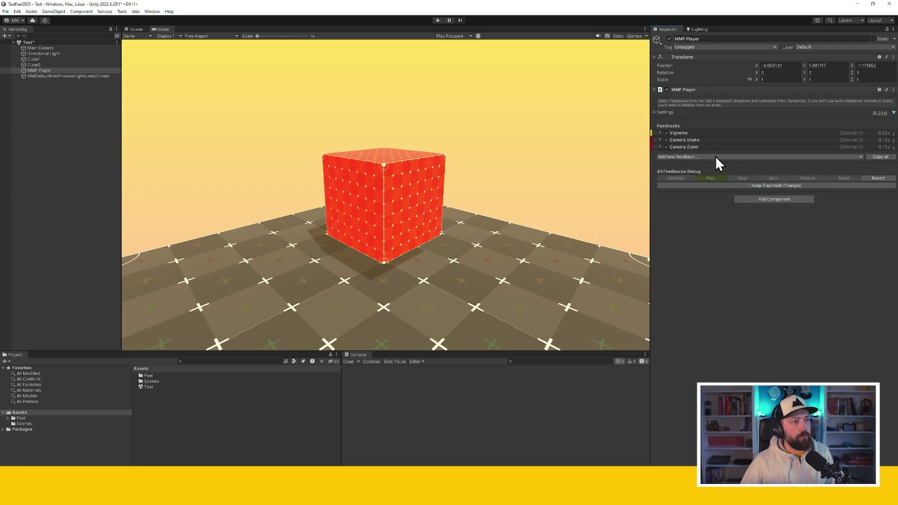
# - Add an MMSoundManager Sound feedback using the BulletMetal1 clip
pyautogui.click(715, 156)
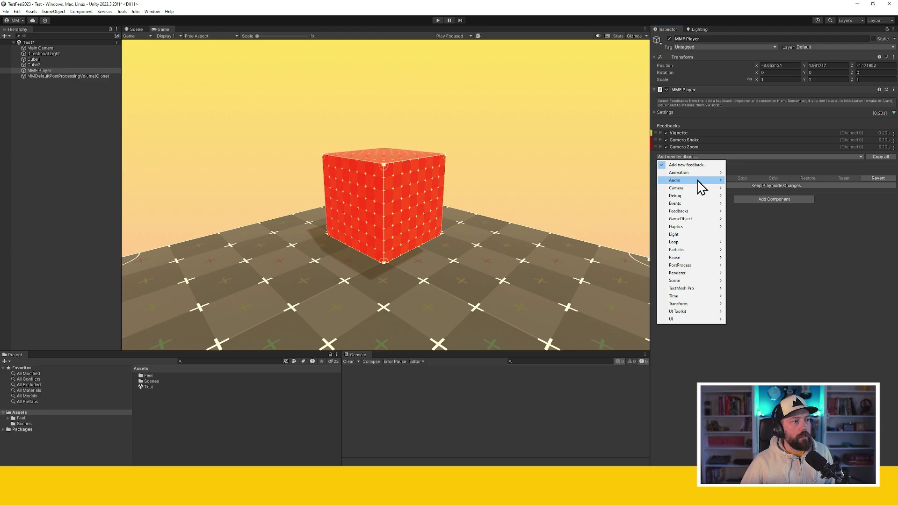
pyautogui.moveTo(702, 185)
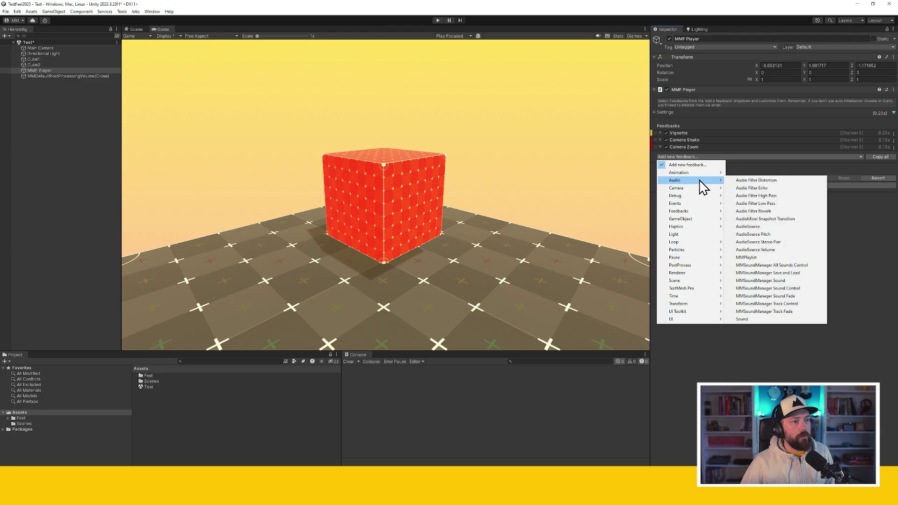
pyautogui.click(786, 281)
pyautogui.click(705, 154)
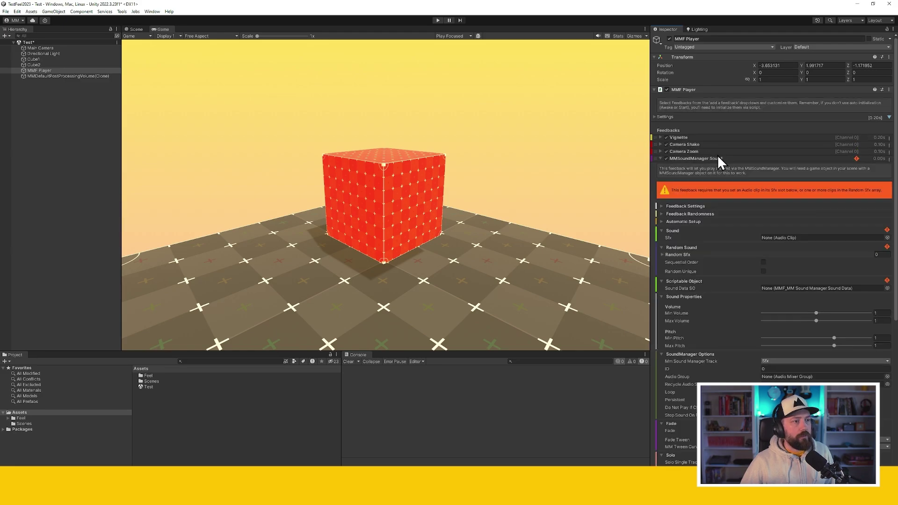
pyautogui.click(887, 238)
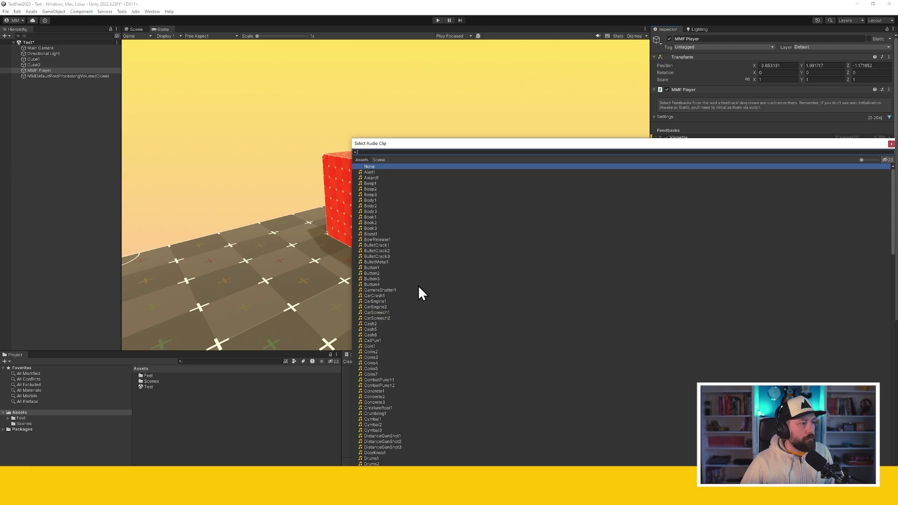
pyautogui.doubleClick(380, 262)
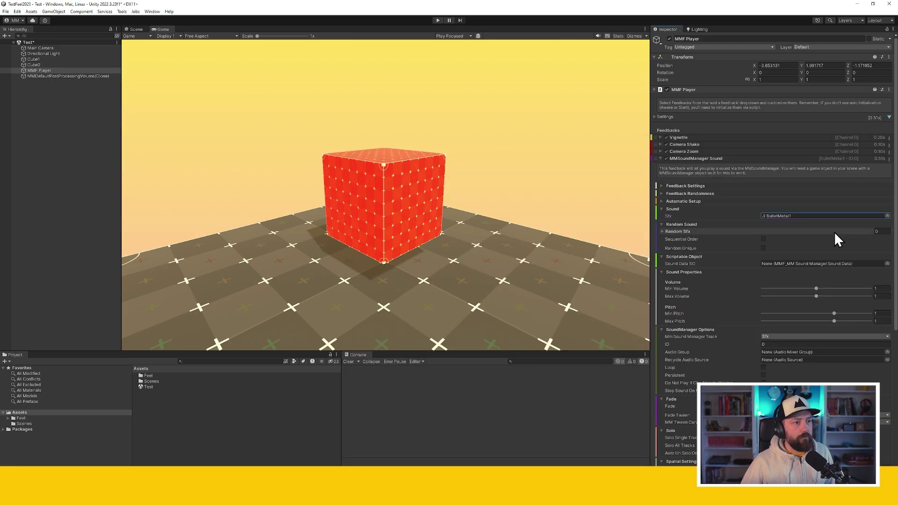
pyautogui.click(695, 159)
# - Add Fade, Lens Distortion and Freeze Frame feedbacks to the list
pyautogui.click(703, 167)
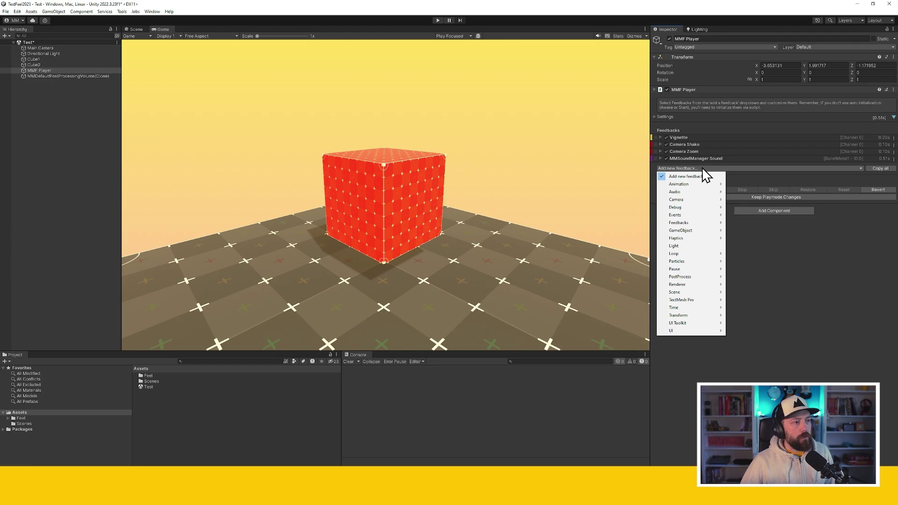
pyautogui.moveTo(697, 201)
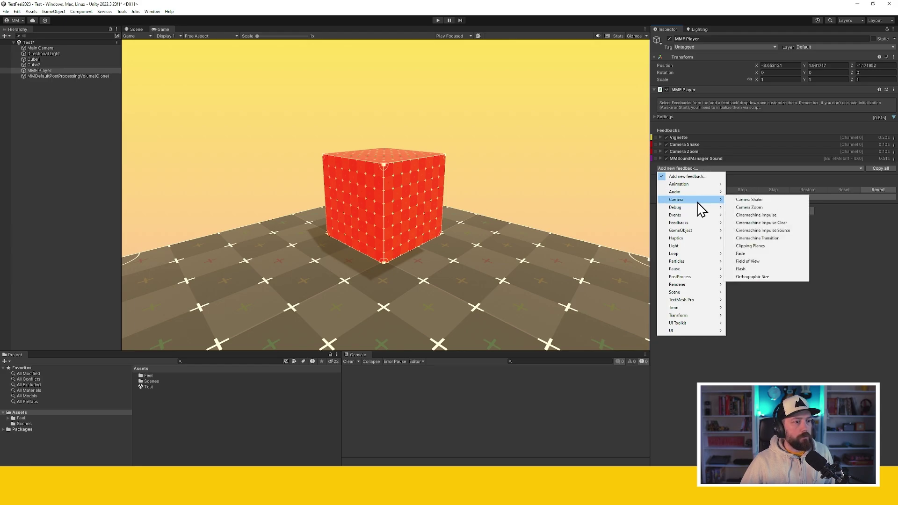
pyautogui.click(765, 253)
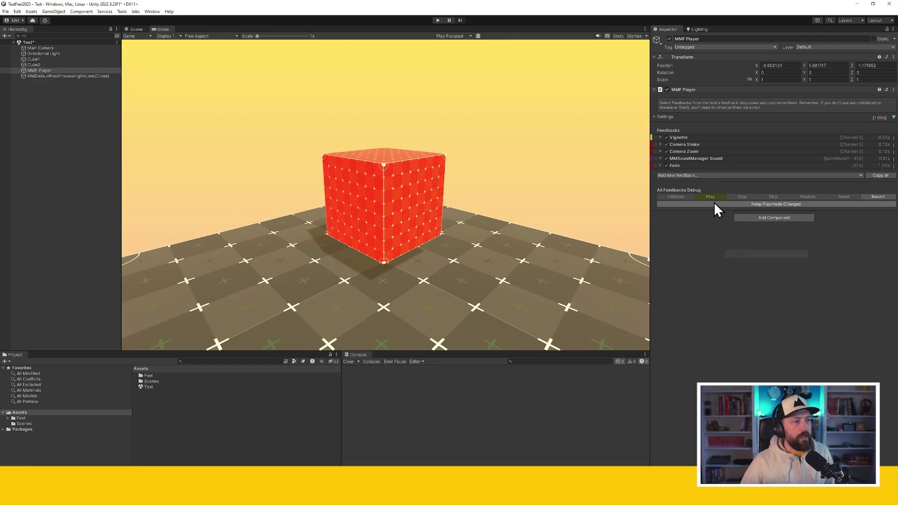
pyautogui.click(691, 175)
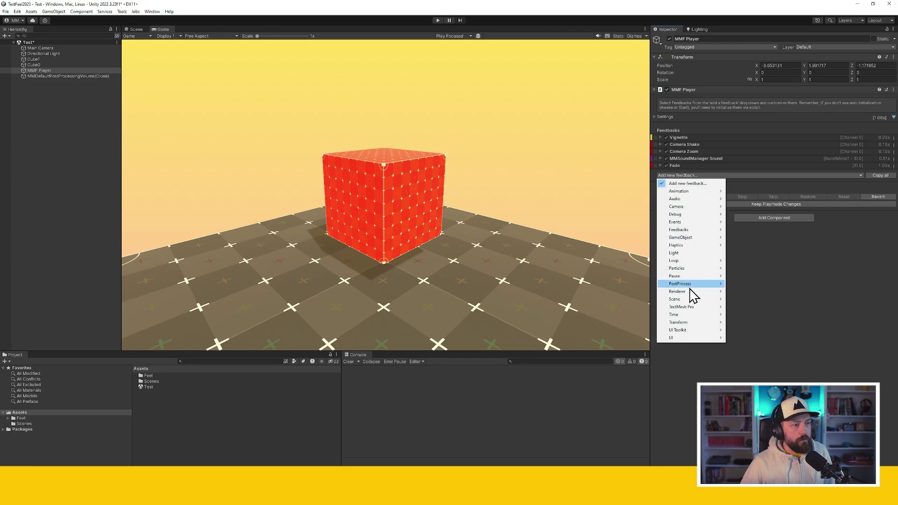
pyautogui.moveTo(690, 285)
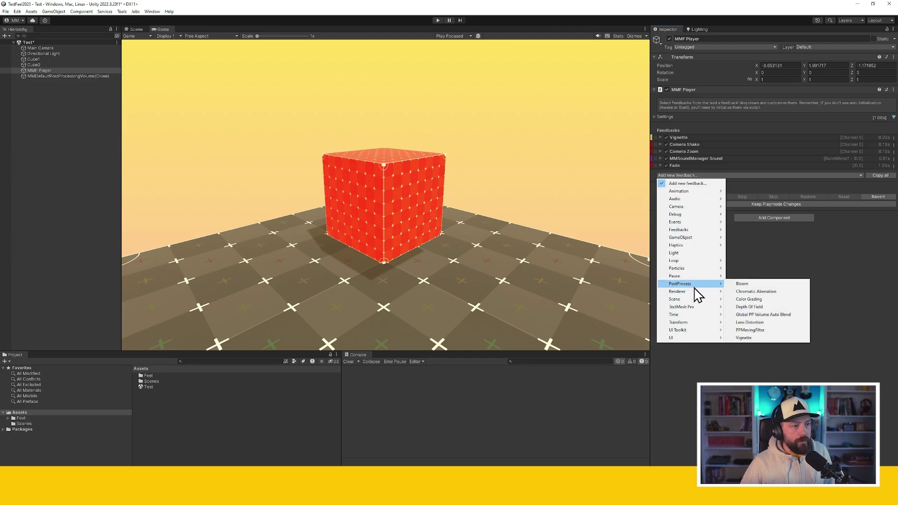
pyautogui.click(767, 323)
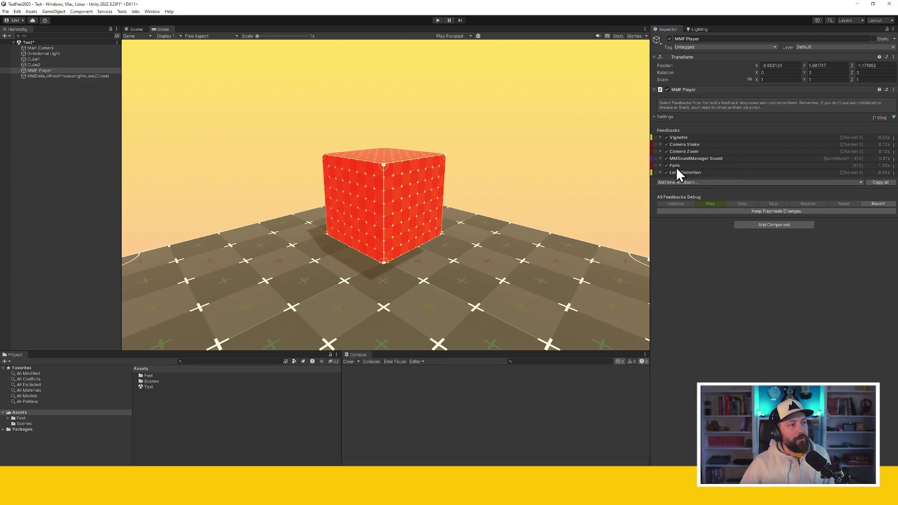
pyautogui.click(702, 181)
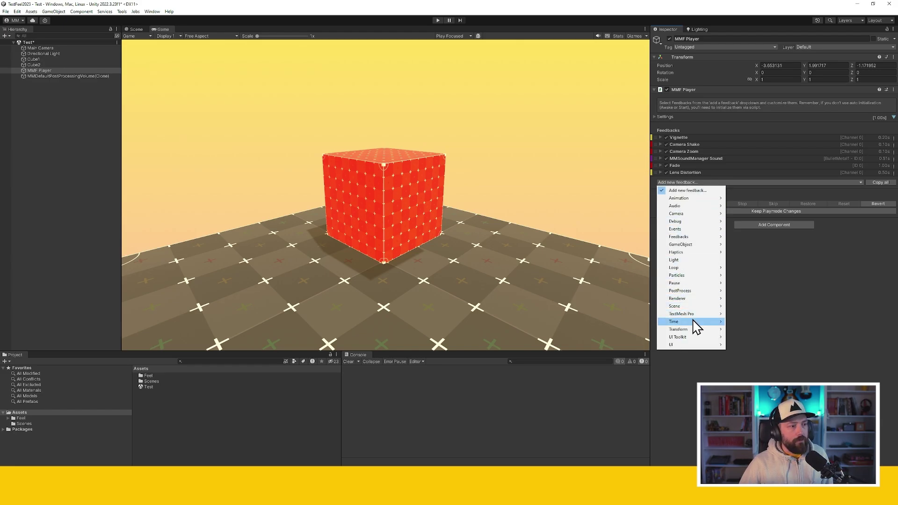
pyautogui.moveTo(693, 321)
pyautogui.click(766, 322)
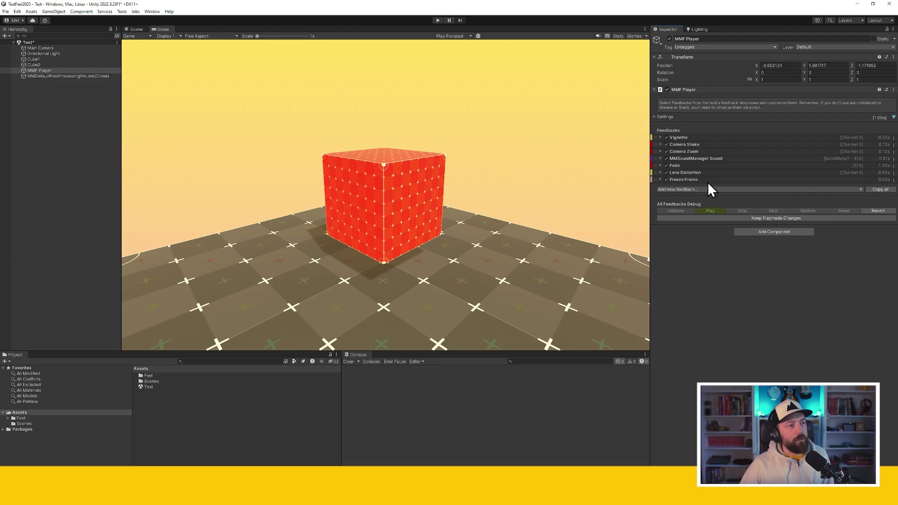
# - Run the MMF Player's Automatic Shaker Setup and review the resulting console setup messages
pyautogui.click(670, 116)
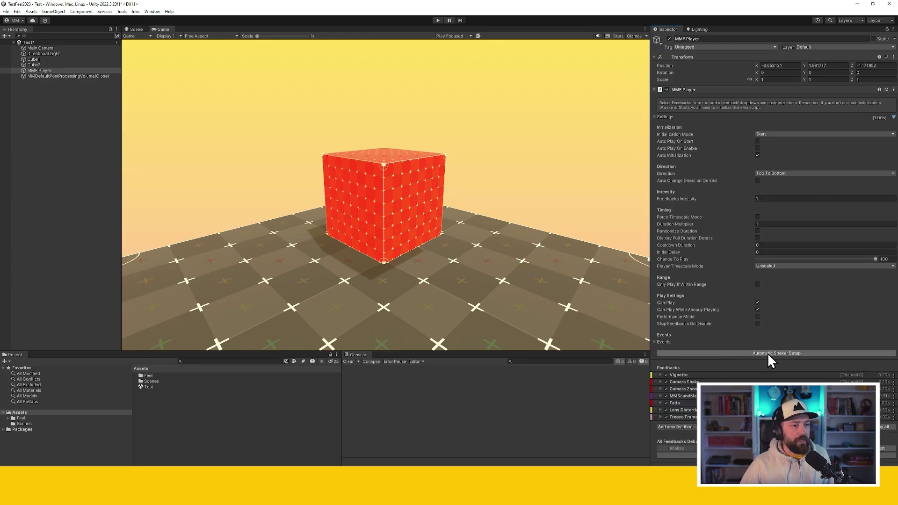
pyautogui.click(795, 353)
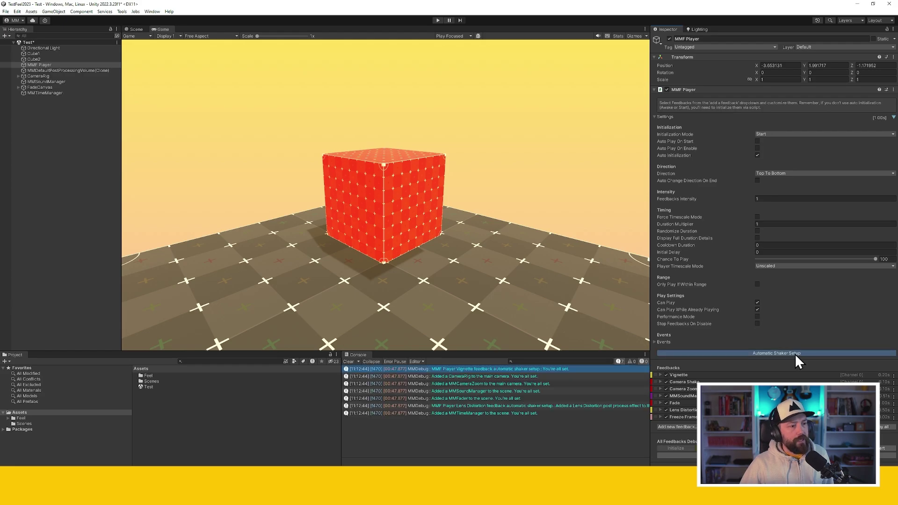
pyautogui.click(481, 376)
pyautogui.click(487, 390)
pyautogui.click(489, 406)
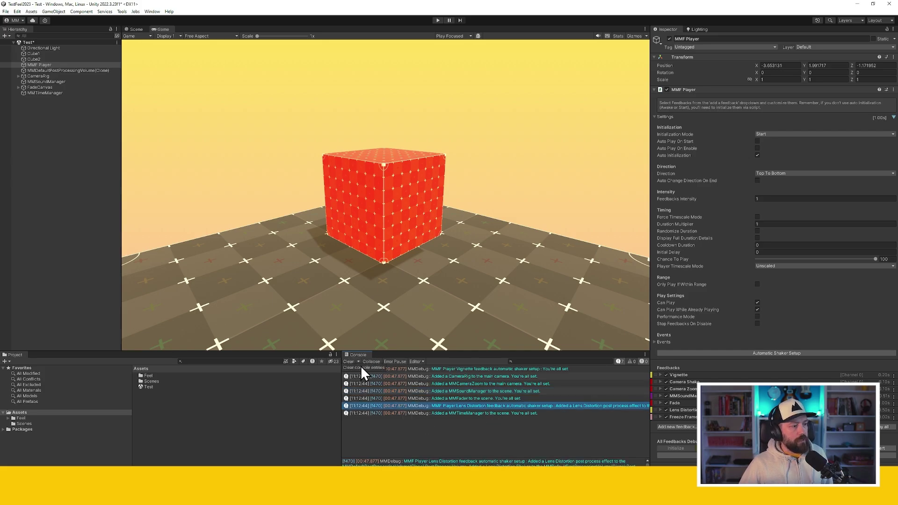
pyautogui.click(481, 414)
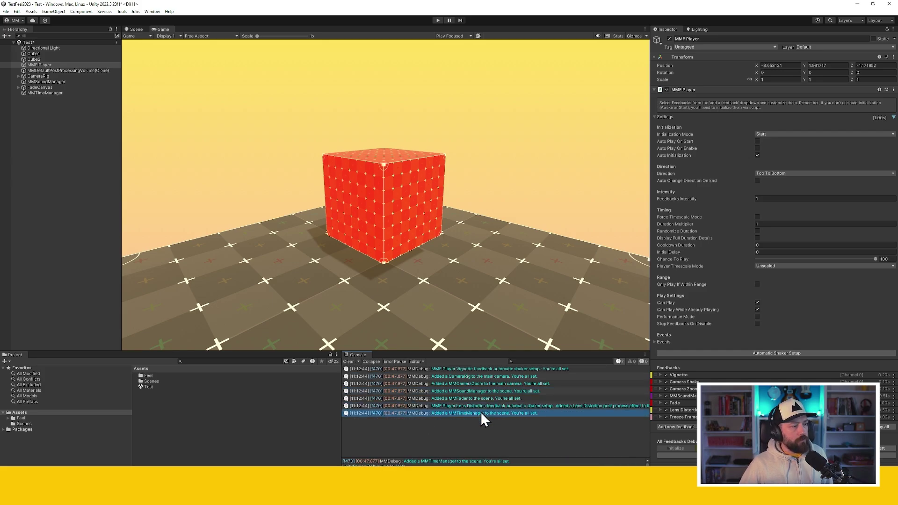
# - Inspect the new FadeCanvas and MMTimeManager objects, then clear the console
pyautogui.click(70, 88)
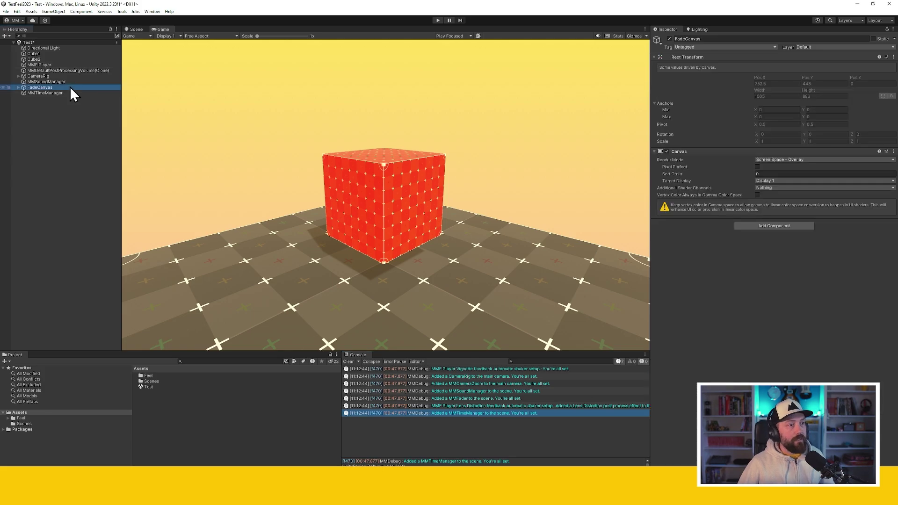
pyautogui.click(57, 93)
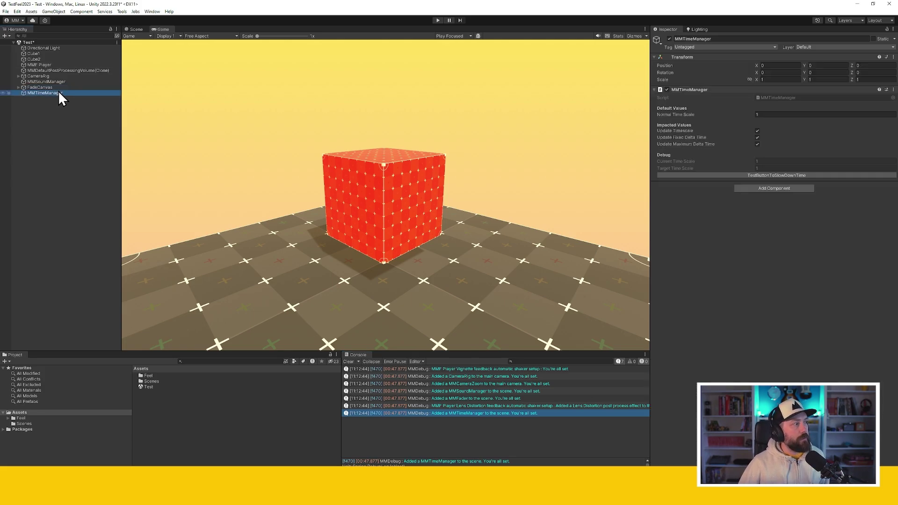
pyautogui.click(347, 362)
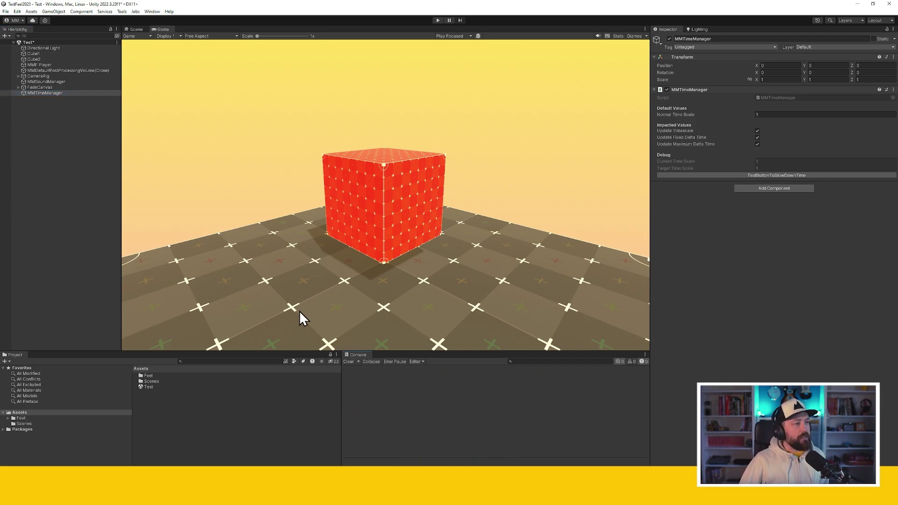
# - Run the scene and play all MMF Player feedbacks twice, fading the Game view to black
pyautogui.click(86, 140)
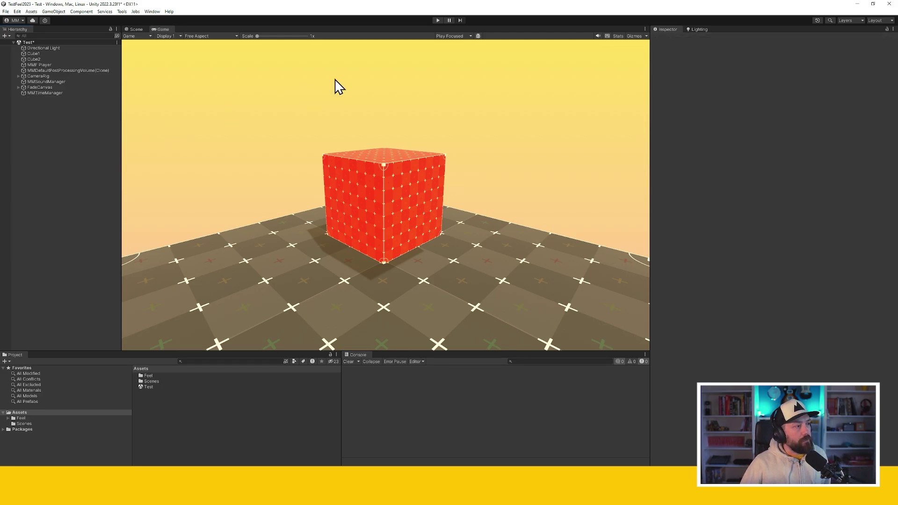
pyautogui.click(437, 20)
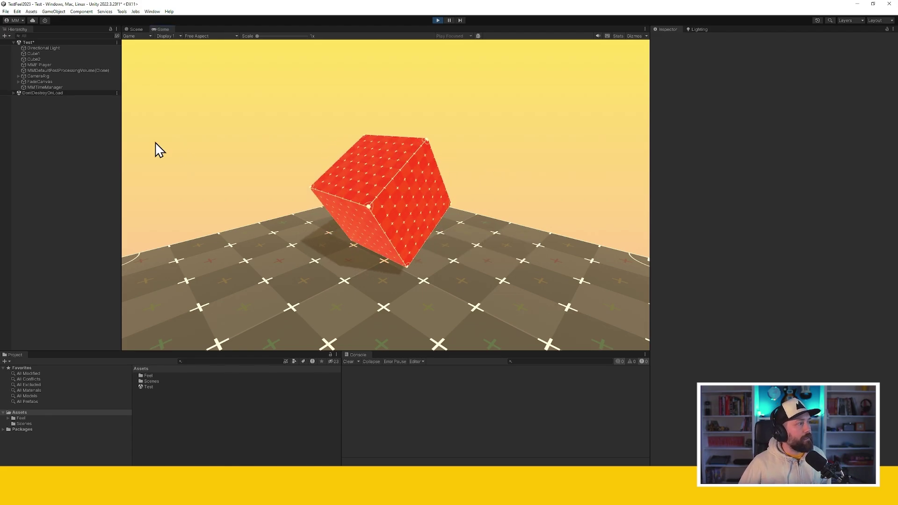
pyautogui.click(62, 65)
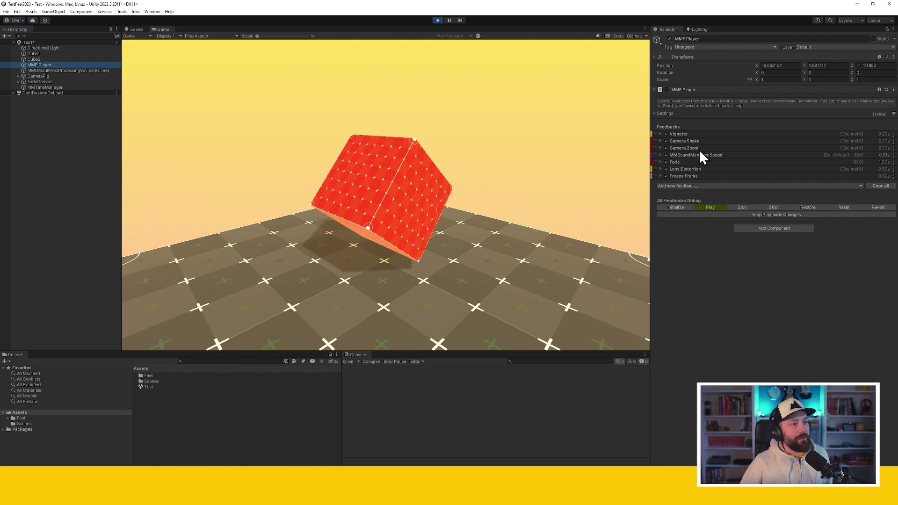
pyautogui.click(714, 207)
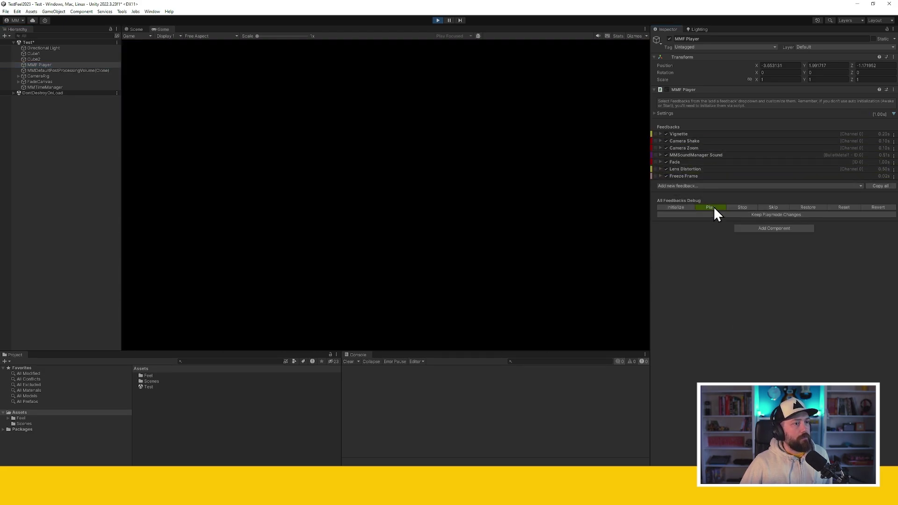
pyautogui.click(714, 206)
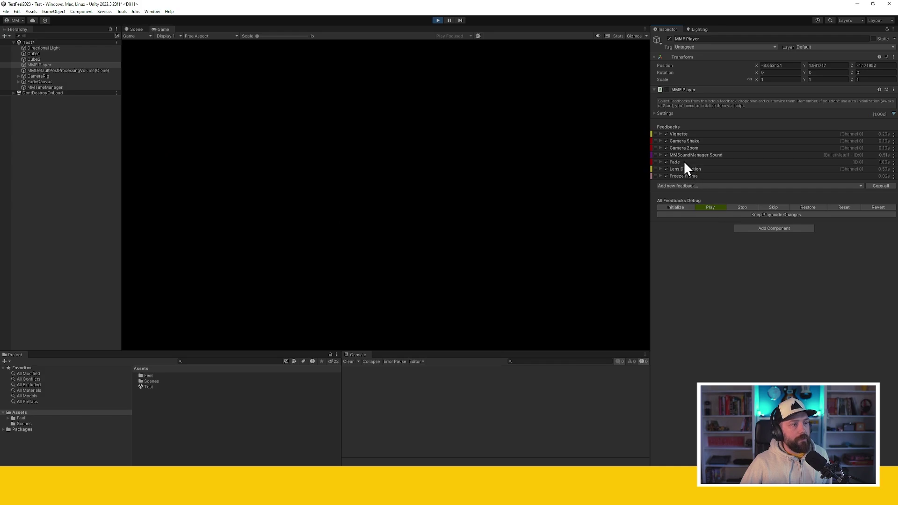
pyautogui.click(683, 162)
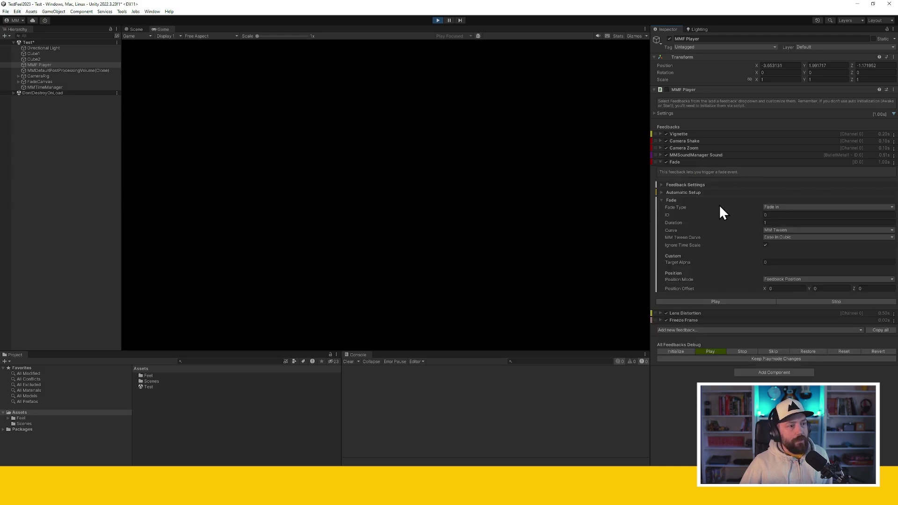
# - Set the Fade feedback's type to Fade Out and play it to reveal the scene
pyautogui.click(778, 206)
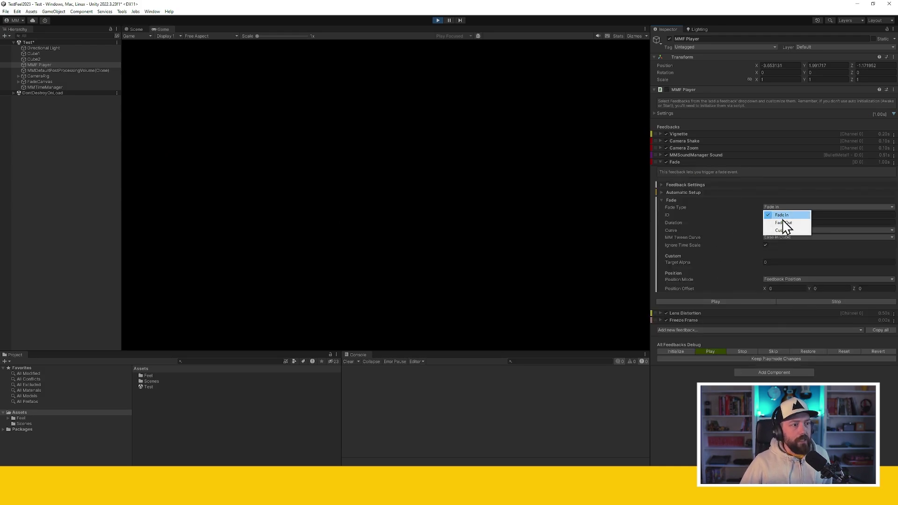
pyautogui.click(782, 224)
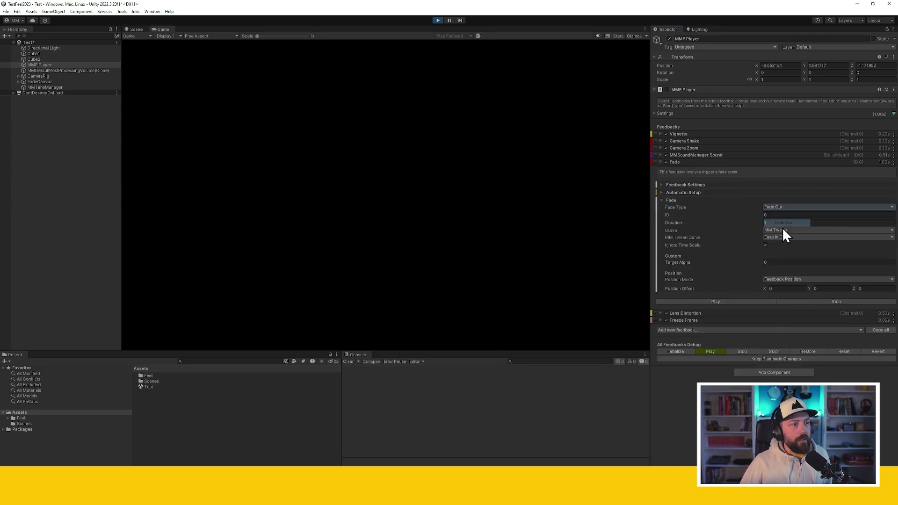
pyautogui.click(714, 301)
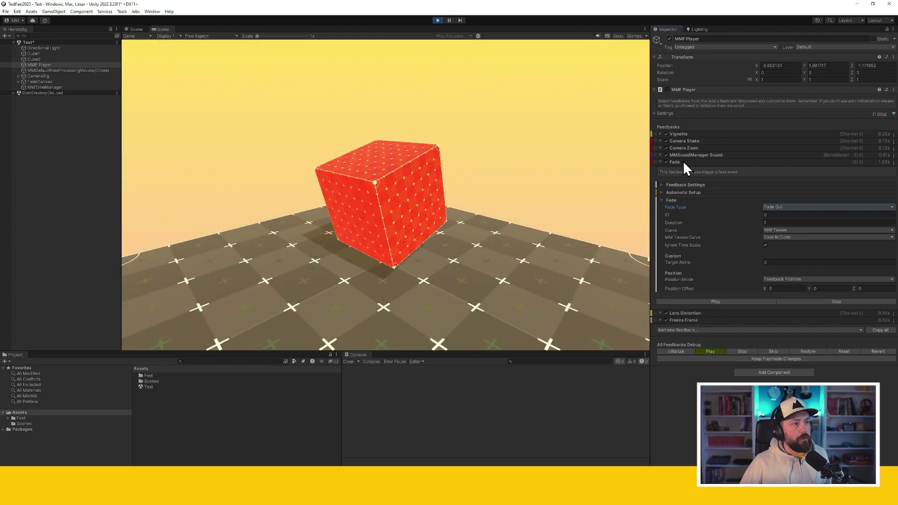
pyautogui.click(684, 162)
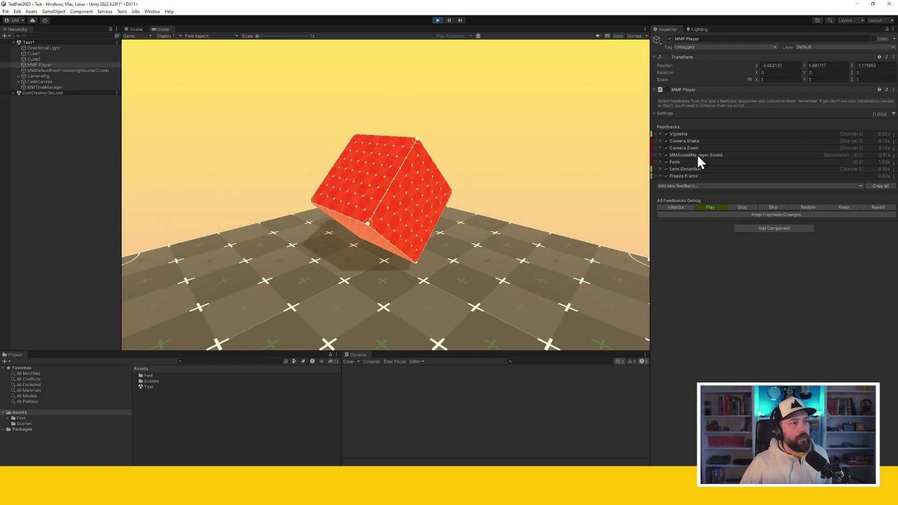
# - Look through the MMSoundManager Sound feedback's settings
pyautogui.click(702, 155)
pyautogui.scroll(-10, 716, 347)
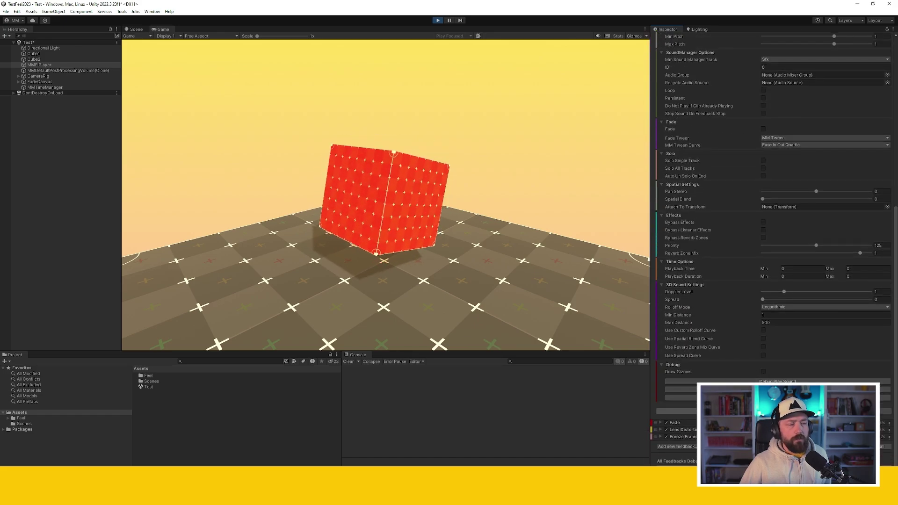
pyautogui.scroll(10, 710, 205)
pyautogui.click(688, 155)
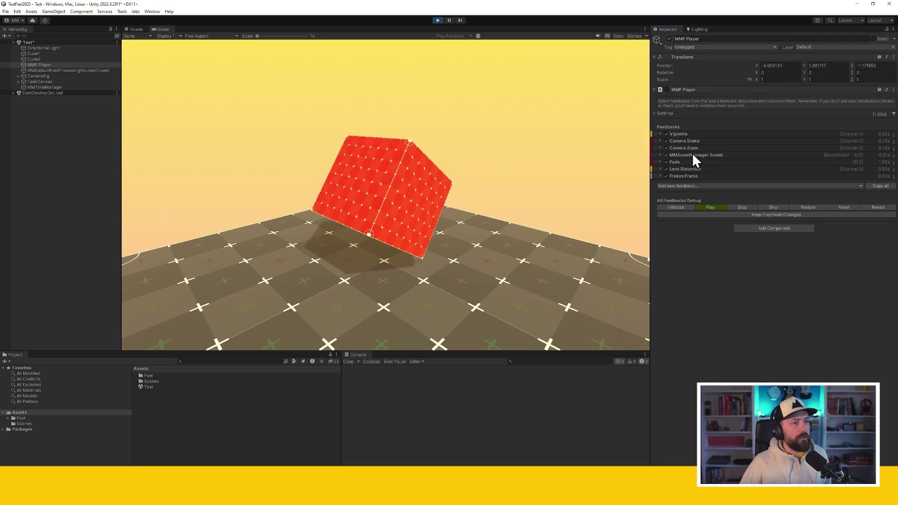
# - Play the Camera Zoom and Camera Shake feedbacks individually
pyautogui.click(691, 148)
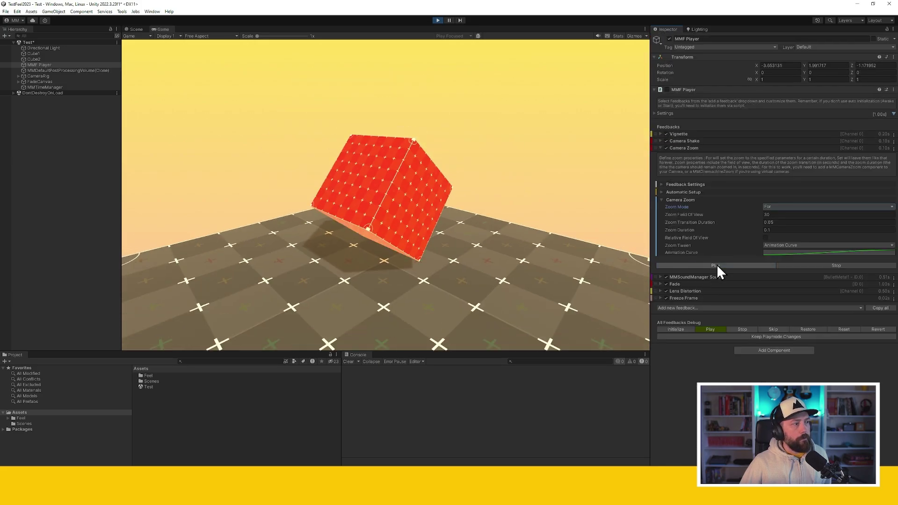
pyautogui.click(711, 266)
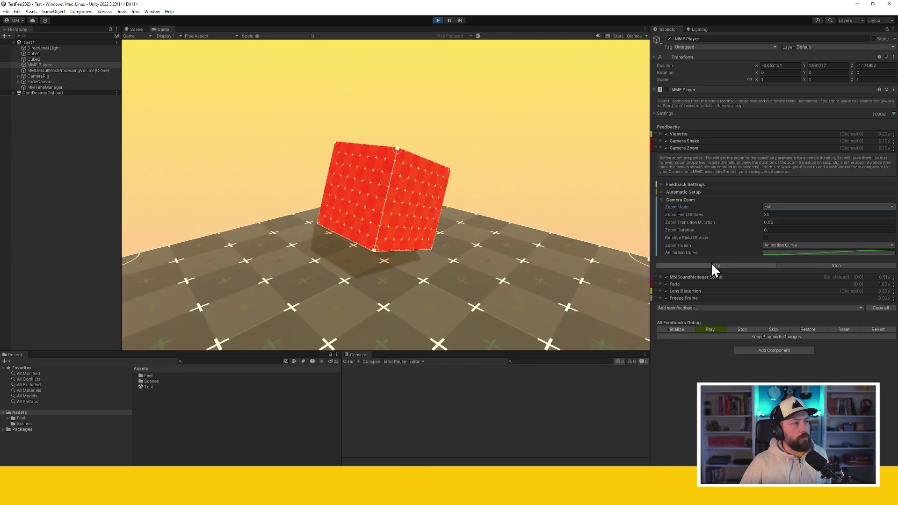
pyautogui.click(695, 148)
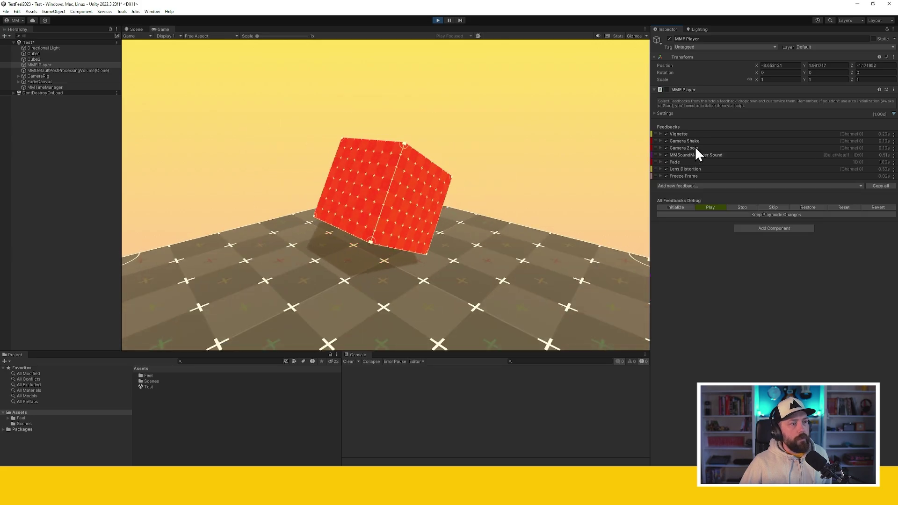
pyautogui.click(695, 140)
pyautogui.click(713, 229)
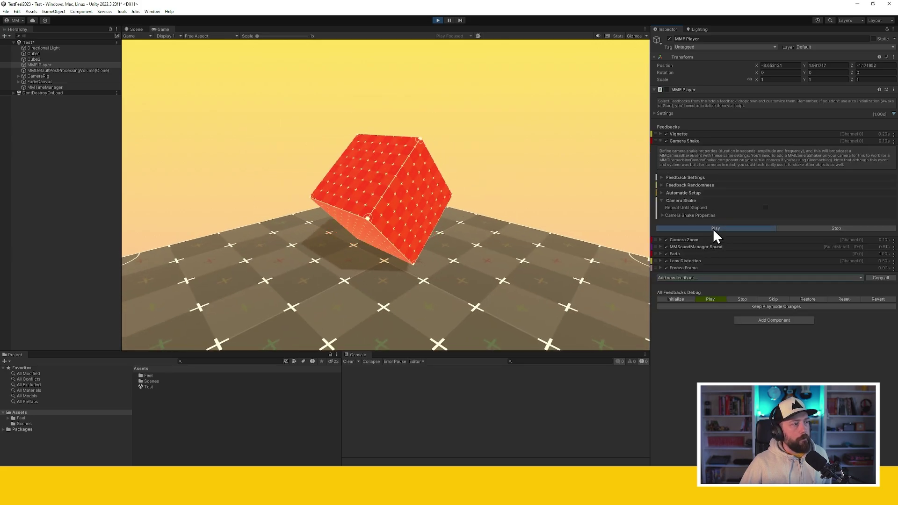
pyautogui.click(694, 142)
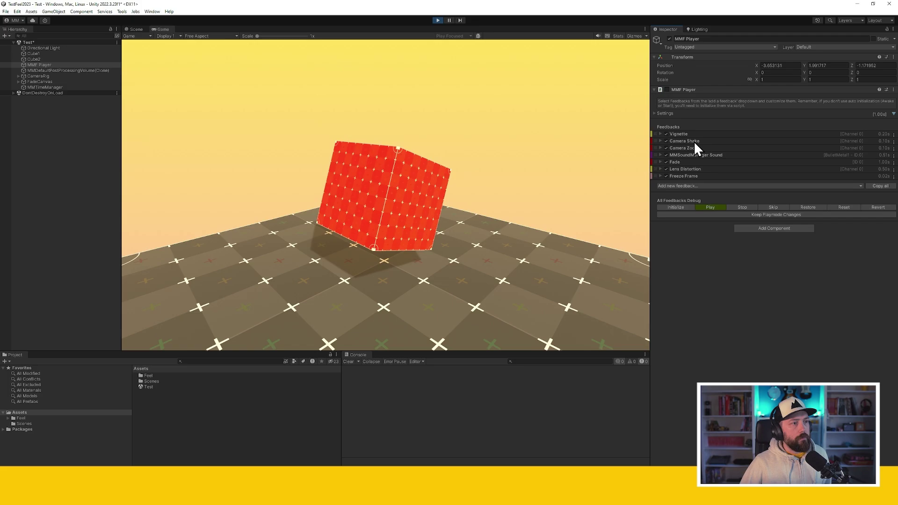
# - Play the Lens Distortion and Freeze Frame feedbacks individually
pyautogui.click(686, 170)
pyautogui.click(714, 293)
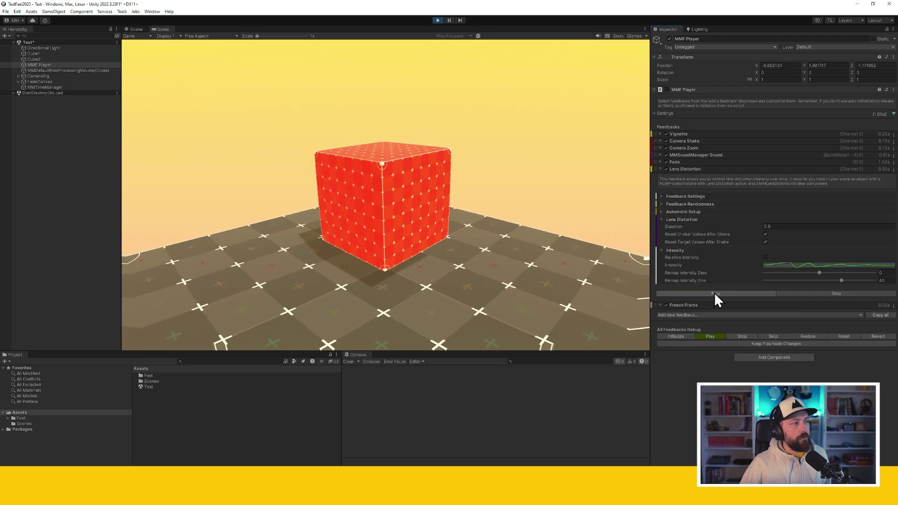
pyautogui.click(691, 169)
pyautogui.click(691, 177)
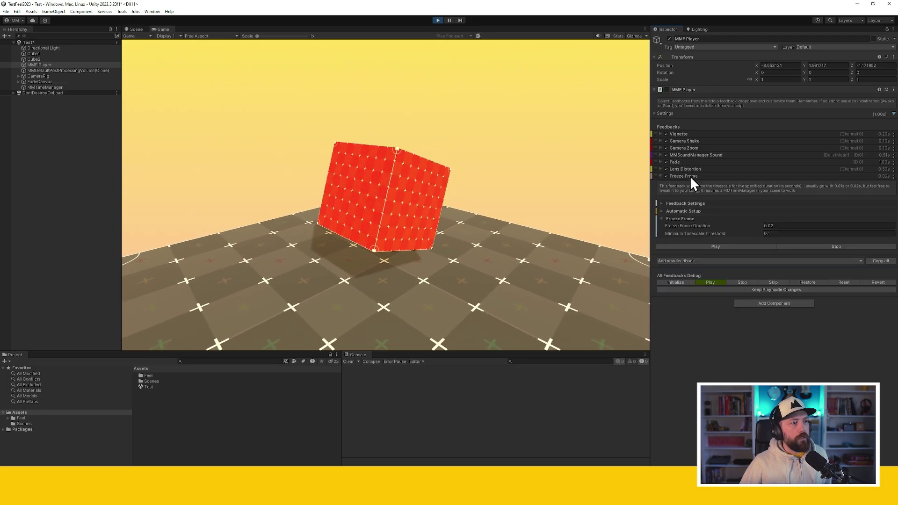
pyautogui.click(711, 245)
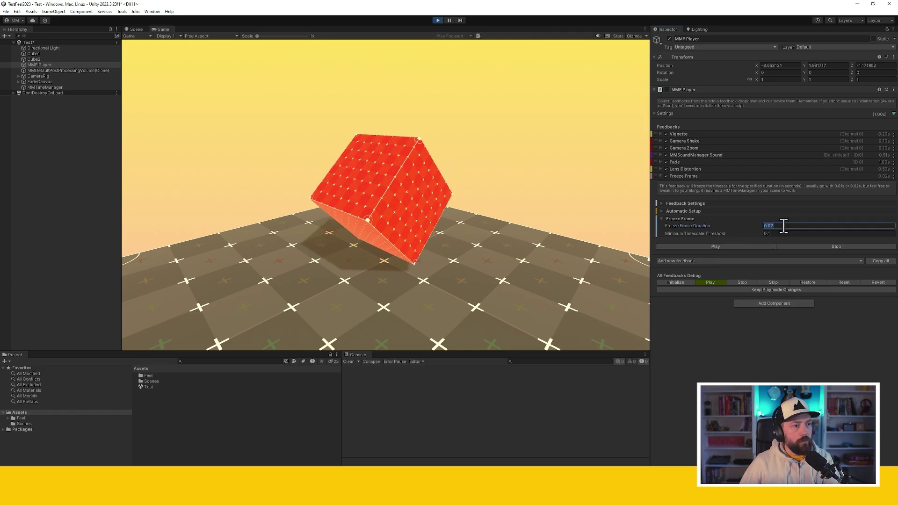
# - Set the Freeze Frame duration to 0.1 and preview it several times
pyautogui.write('0.1')
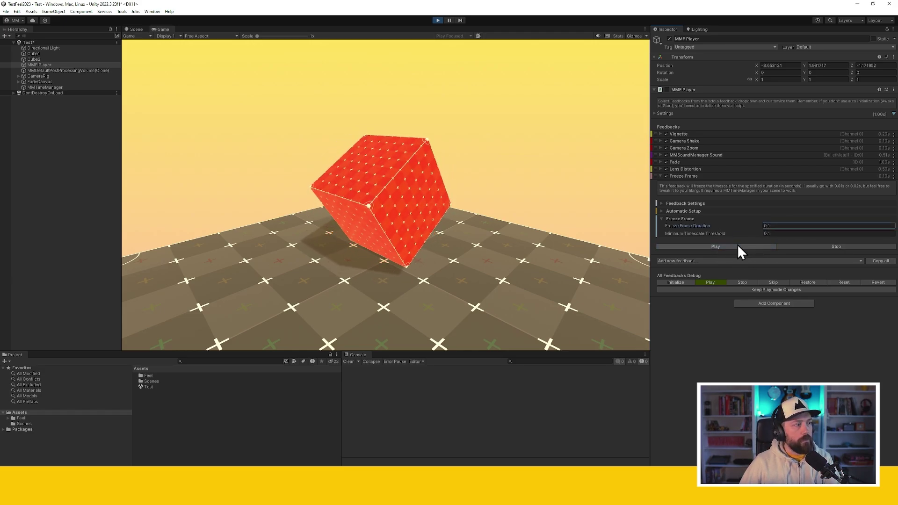
pyautogui.click(737, 244)
pyautogui.click(737, 244)
pyautogui.click(738, 246)
# - Change the freeze duration to 0.5, preview it repeatedly, then collapse its settings
pyautogui.click(789, 225)
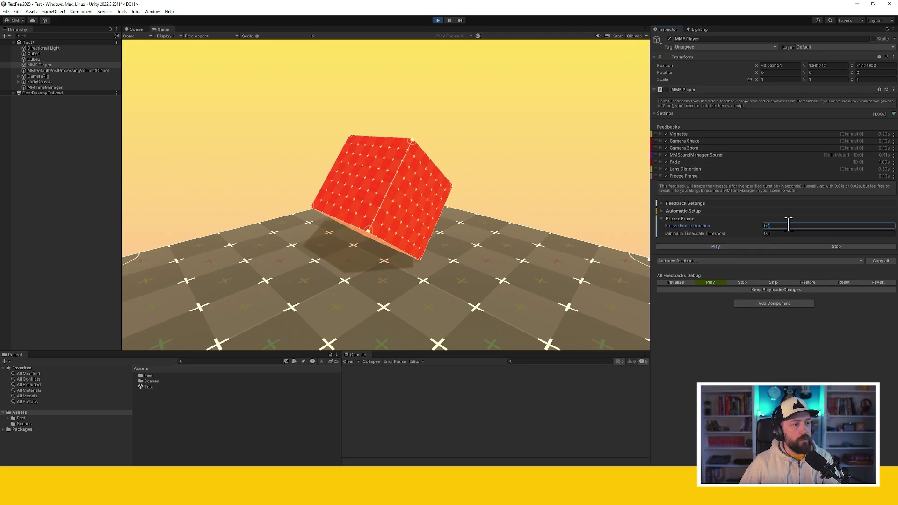
pyautogui.write('0.5')
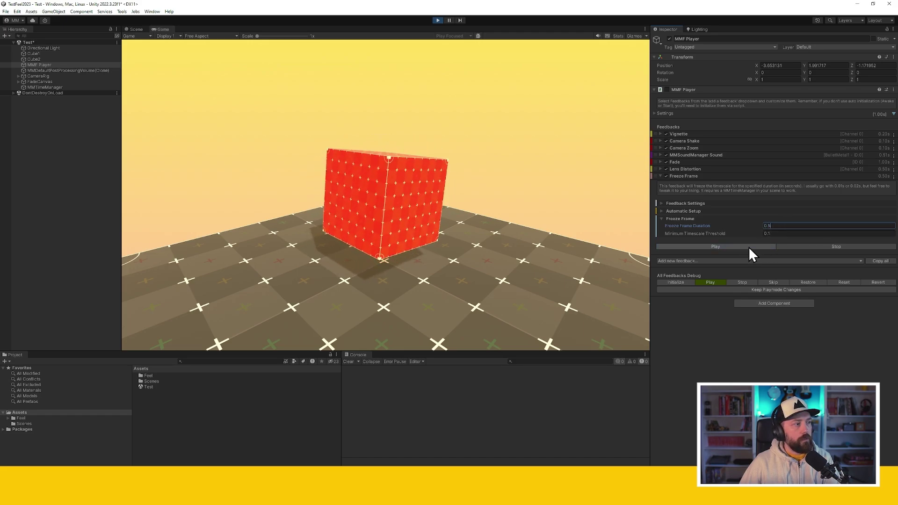
pyautogui.click(748, 247)
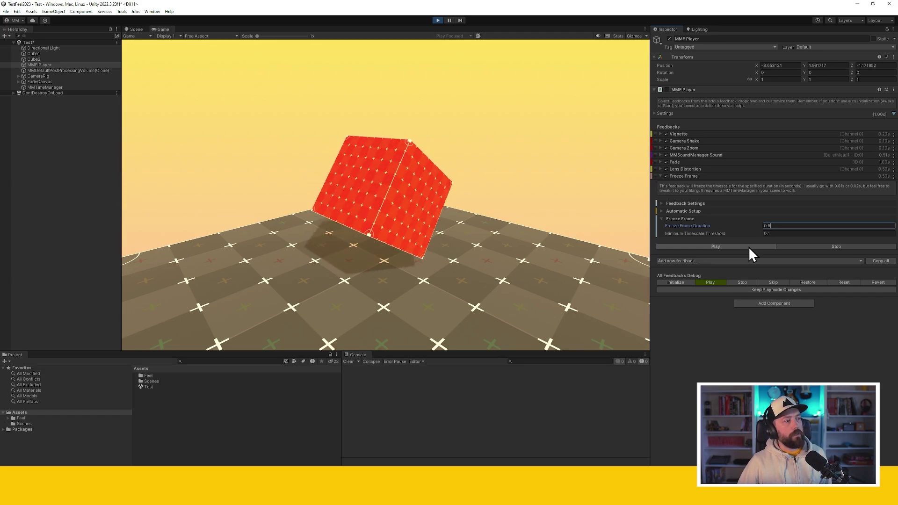
pyautogui.click(748, 247)
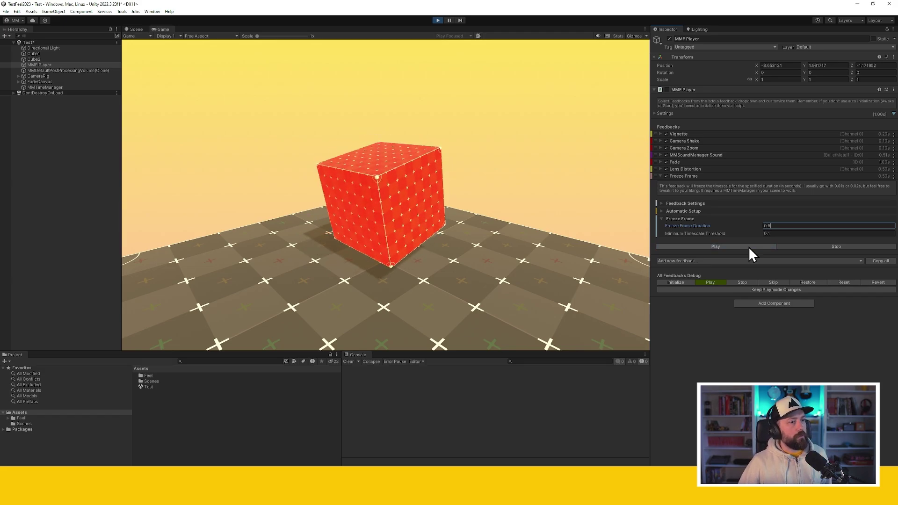
pyautogui.click(748, 246)
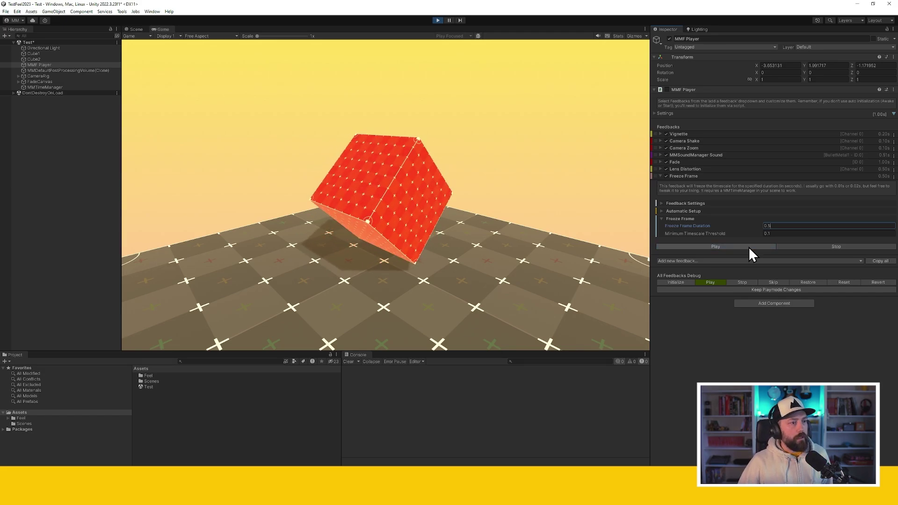
pyautogui.click(723, 246)
pyautogui.click(688, 176)
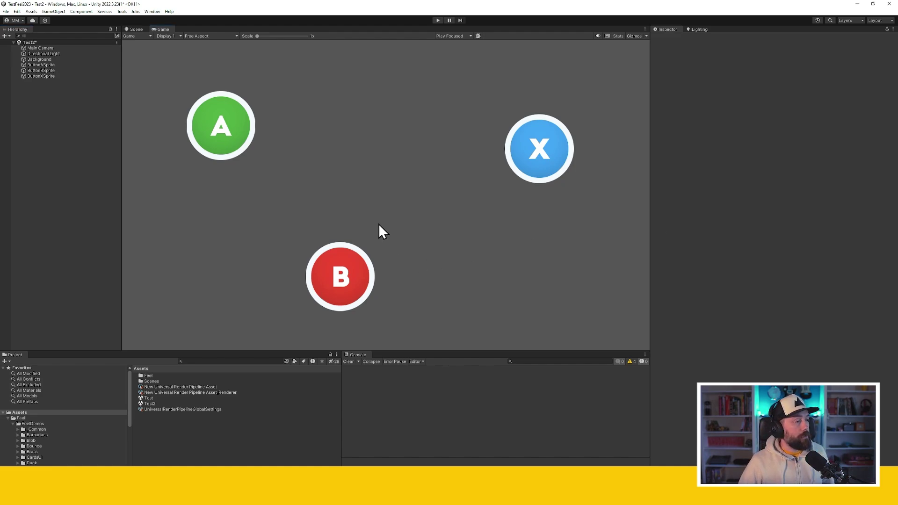
# - In the Scene view, nudge ButtonXSprite slightly left, then bring up GameObject > Light
pyautogui.click(136, 29)
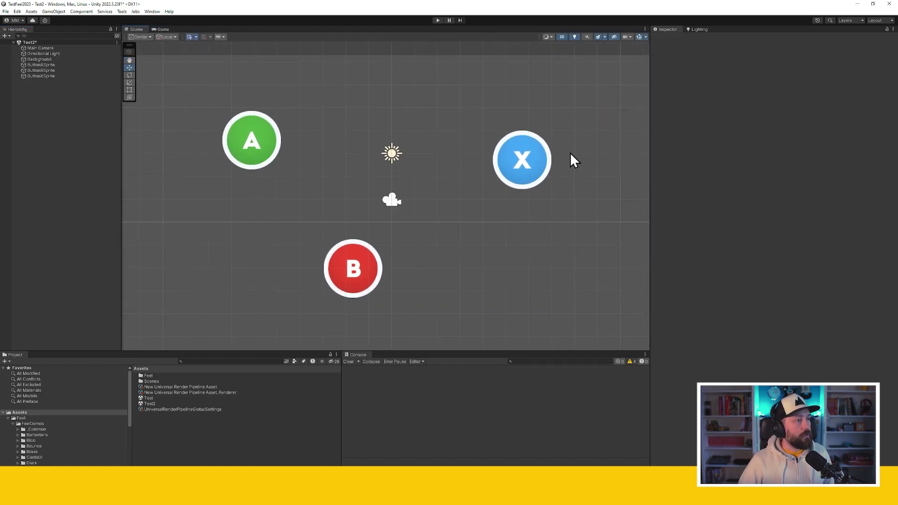
pyautogui.click(524, 166)
pyautogui.moveTo(531, 156)
pyautogui.mouseDown()
pyautogui.moveTo(517, 176)
pyautogui.moveTo(521, 156)
pyautogui.mouseUp()
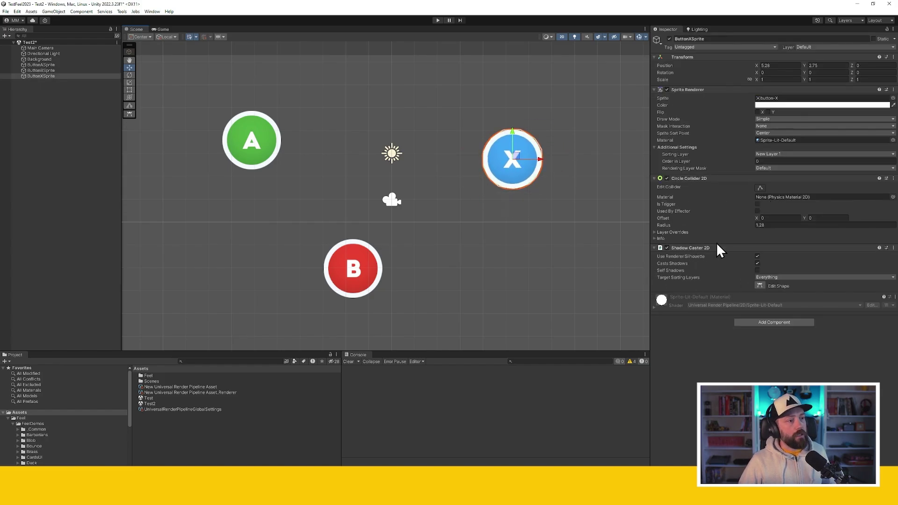
pyautogui.click(64, 135)
pyautogui.click(60, 12)
pyautogui.moveTo(68, 76)
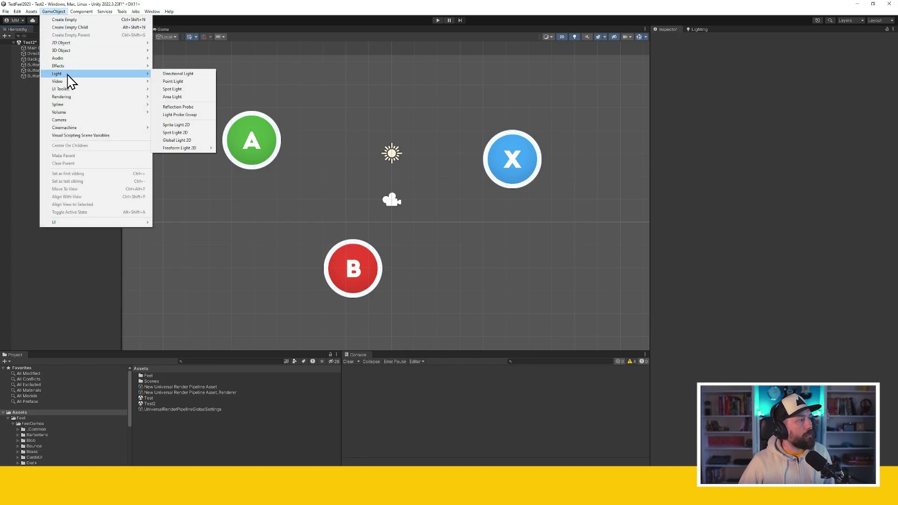
# - Create a Spot Light 2D with outer radius about 9.8 and intensity 5
pyautogui.click(191, 134)
pyautogui.moveTo(392, 190); pyautogui.dragTo(417, 201)
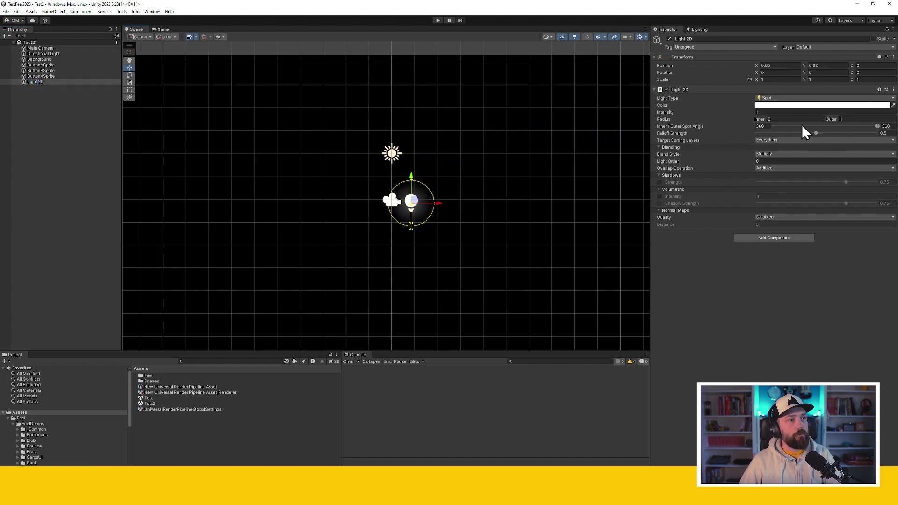
pyautogui.moveTo(832, 122); pyautogui.dragTo(2, 135)
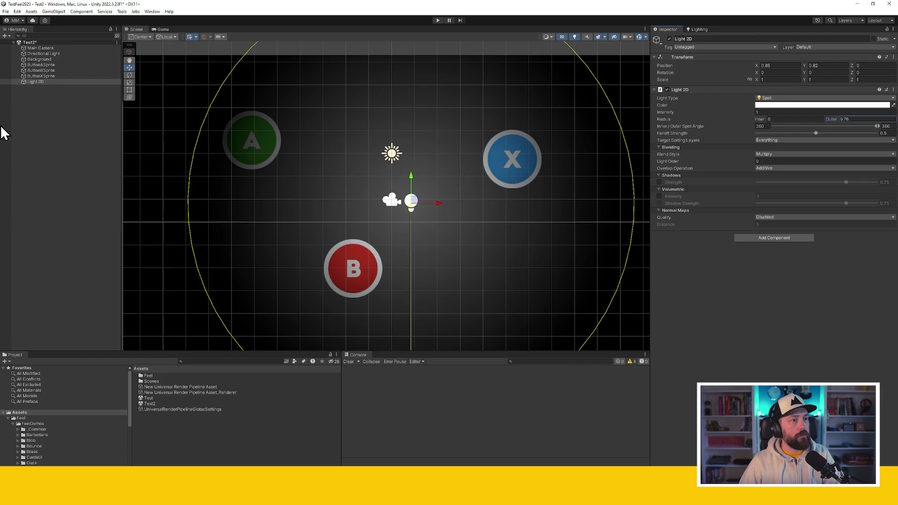
pyautogui.click(779, 111)
pyautogui.write('5')
# - Enable shadows on the light, reposition it to angle the sprites' shadows, and check the Game view
pyautogui.moveTo(414, 201); pyautogui.dragTo(435, 202)
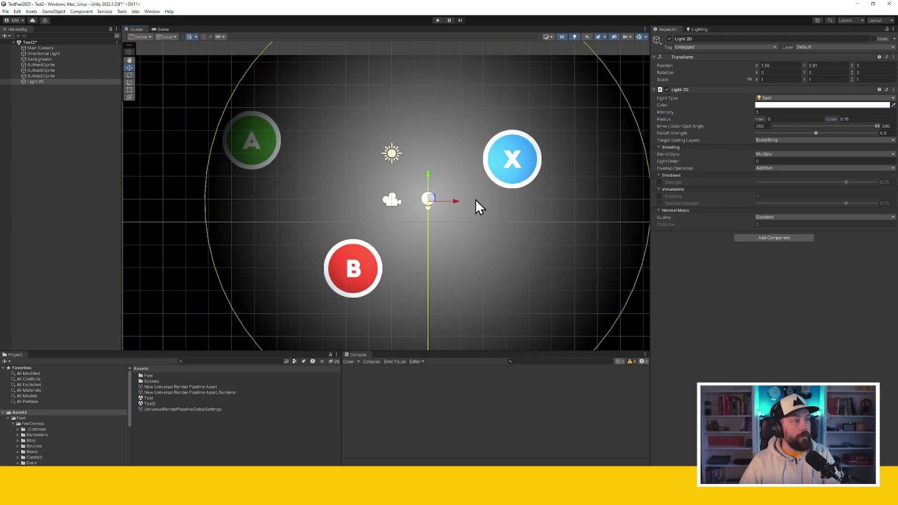
pyautogui.click(659, 182)
pyautogui.moveTo(429, 201); pyautogui.dragTo(411, 188)
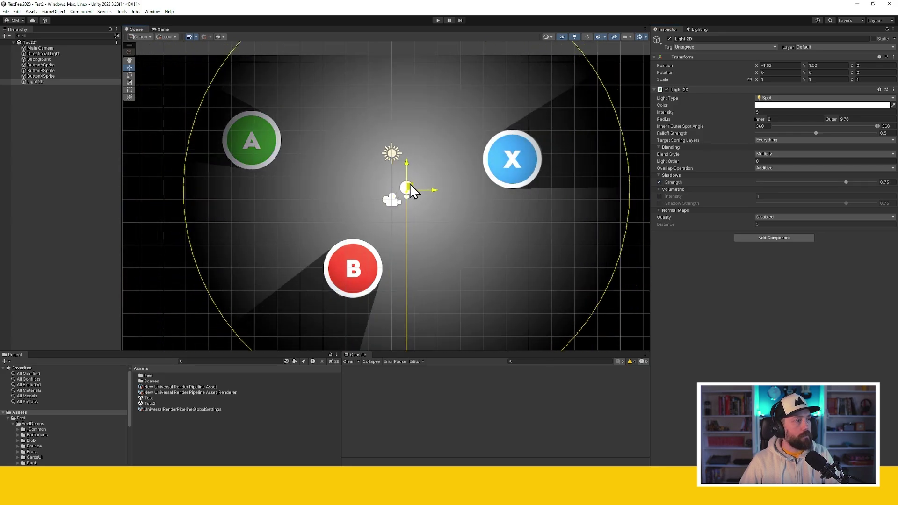
pyautogui.click(163, 30)
pyautogui.click(133, 29)
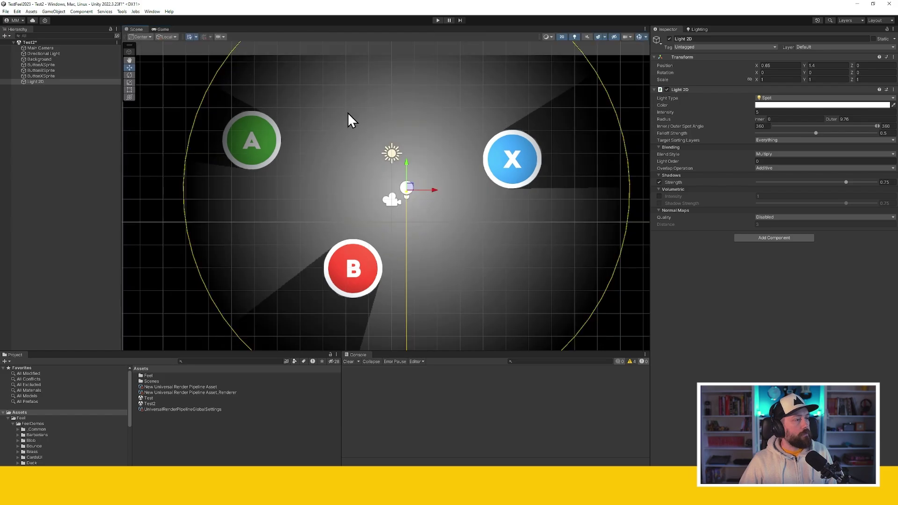
pyautogui.click(53, 11)
# - Create an empty object named Test with an MMF Player holding a Light2D_URP feedback
pyautogui.click(63, 19)
pyautogui.write('Test')
pyautogui.press('Return')
pyautogui.click(764, 93)
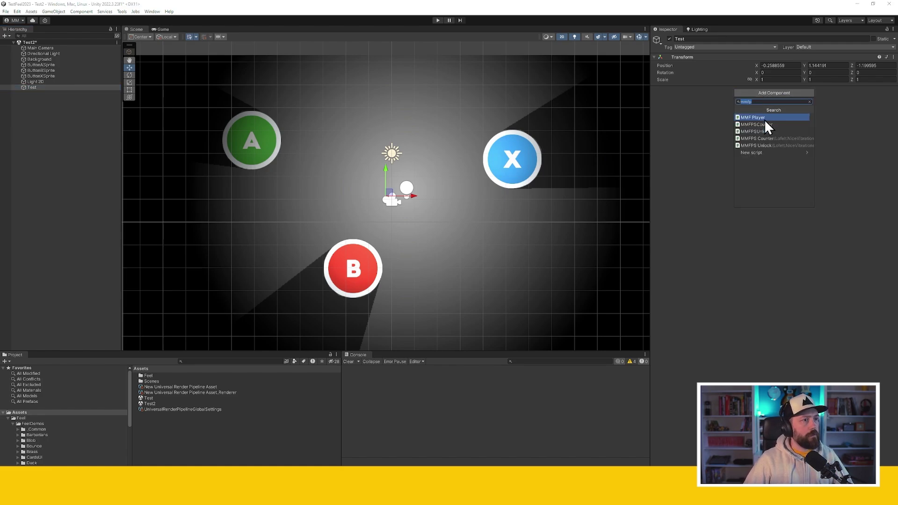
pyautogui.click(760, 116)
pyautogui.click(715, 140)
pyautogui.moveTo(697, 217)
pyautogui.click(753, 228)
# - Bind Light 2D to the feedback, untick Starts Off, and enter Play mode
pyautogui.click(696, 137)
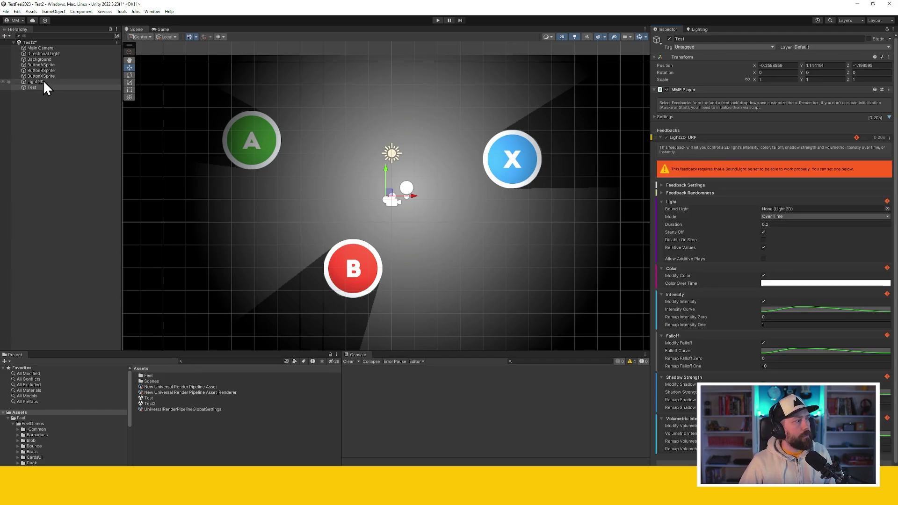
pyautogui.moveTo(43, 81); pyautogui.dragTo(785, 209)
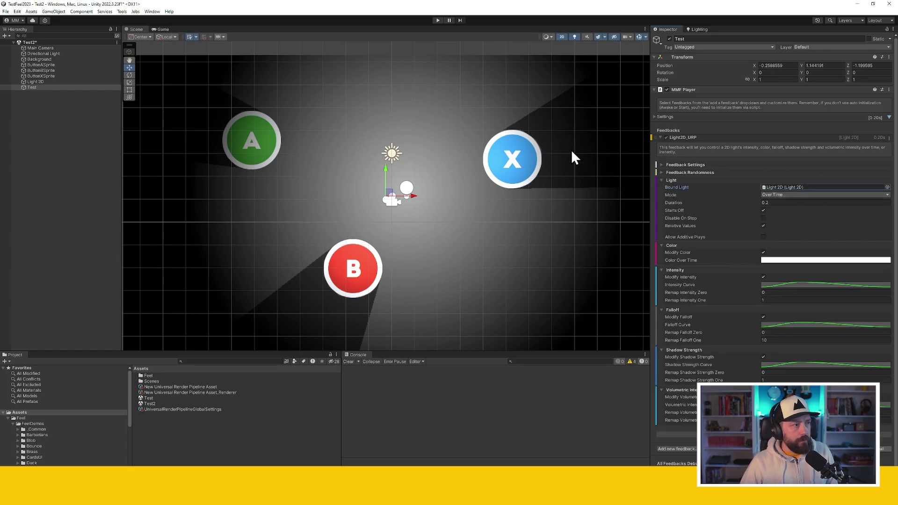
pyautogui.click(688, 210)
pyautogui.click(763, 211)
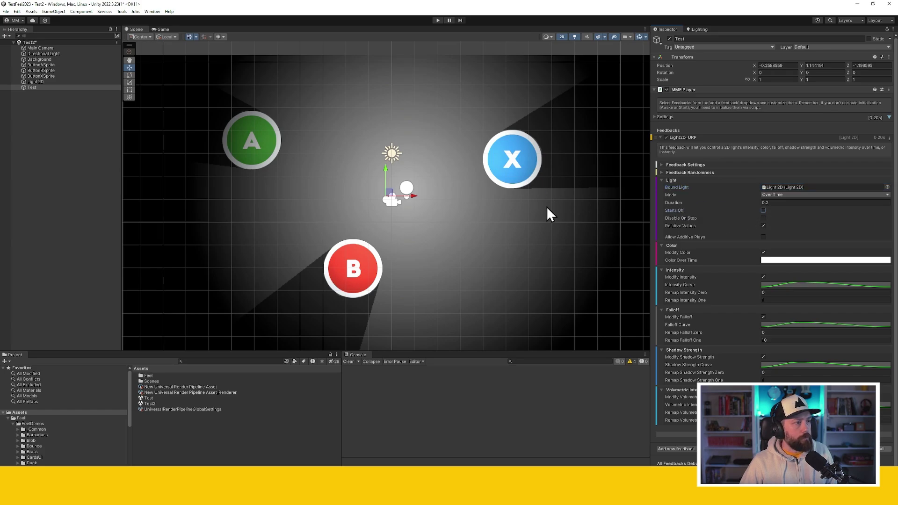
pyautogui.click(436, 20)
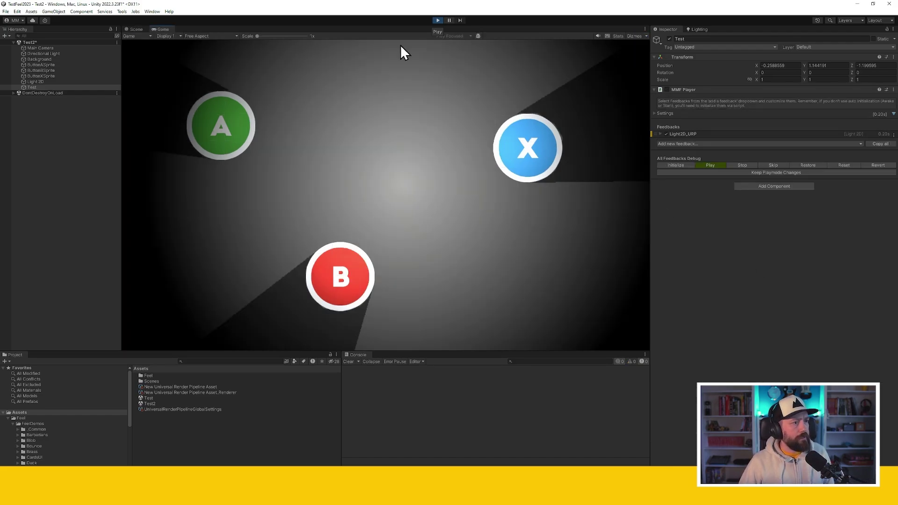
# - Preview the Light2D_URP feedback twice, then expand its settings
pyautogui.click(713, 165)
pyautogui.click(712, 164)
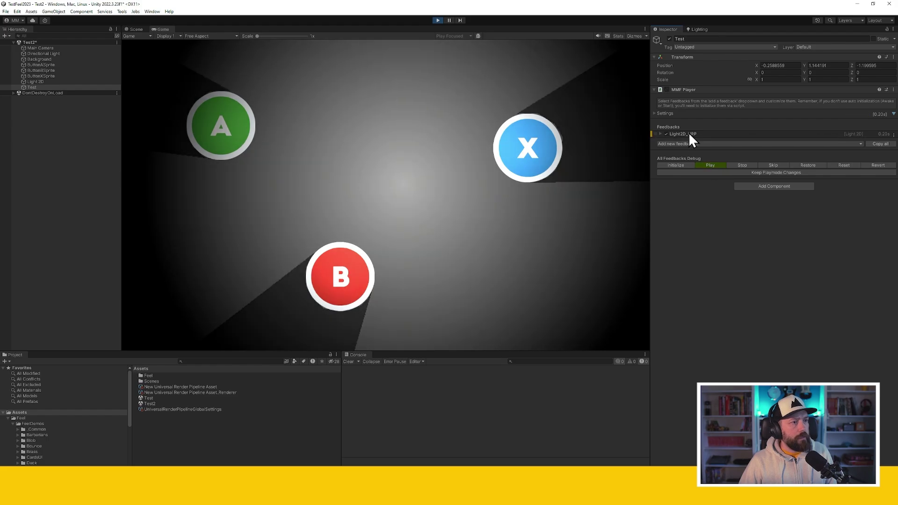
pyautogui.click(689, 134)
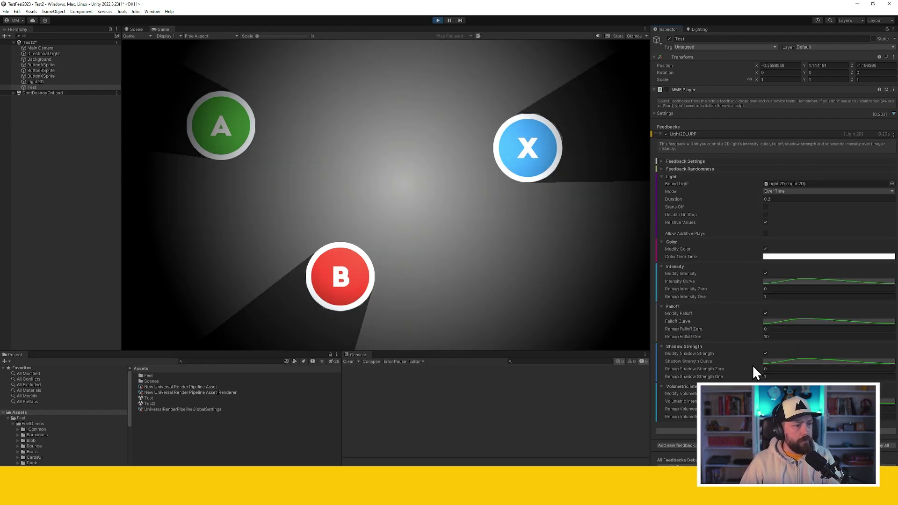
# - Turn off Modify Falloff and set Remap Intensity One to 5
pyautogui.click(766, 313)
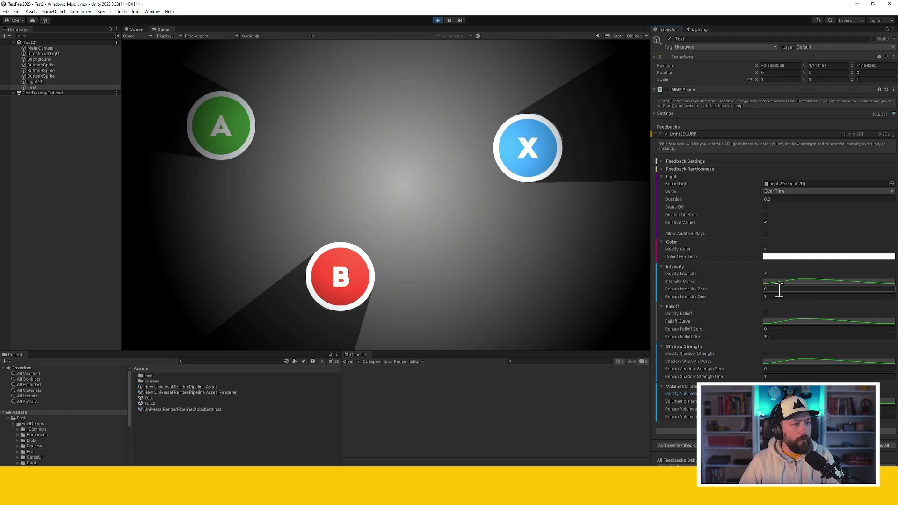
pyautogui.click(795, 298)
pyautogui.write('5')
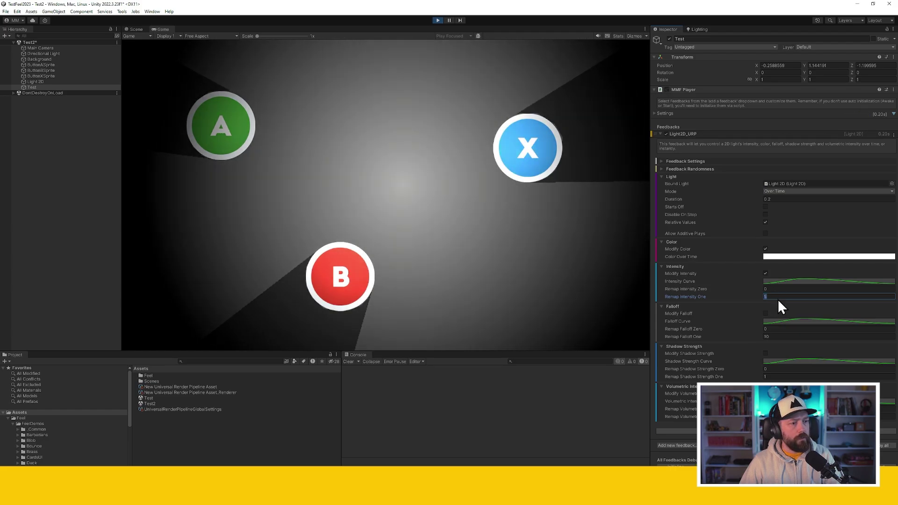
pyautogui.write('15')
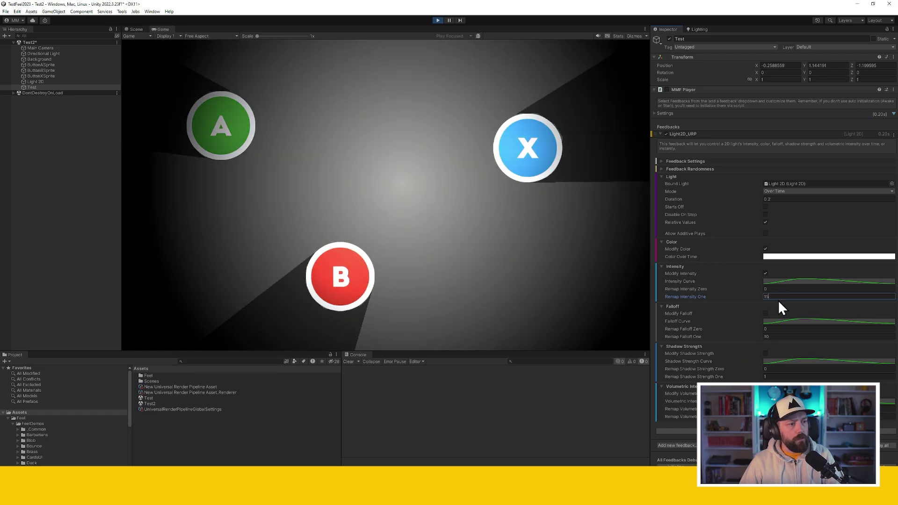
pyautogui.press('BackSpace')
pyautogui.press('BackSpace')
# - Add a red key about a third along the Color Over Time gradient
pyautogui.write('5')
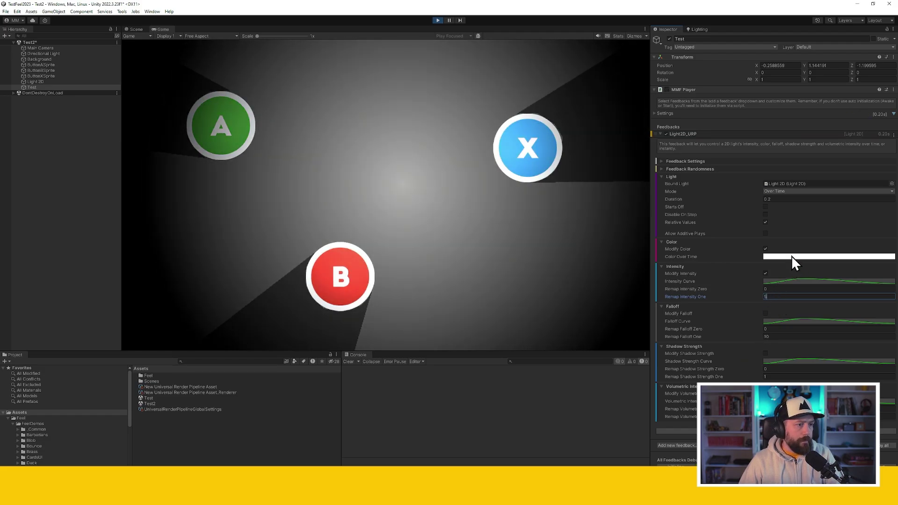
pyautogui.click(791, 256)
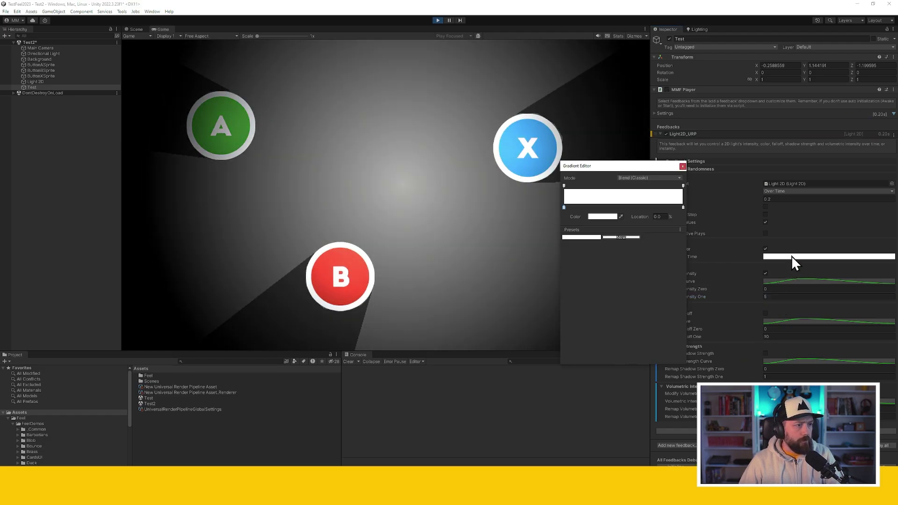
pyautogui.click(605, 207)
pyautogui.click(598, 217)
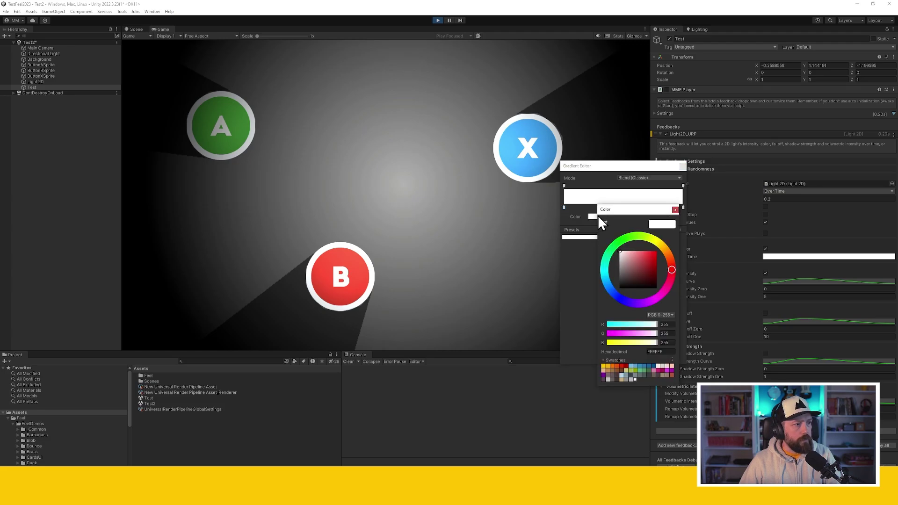
pyautogui.moveTo(652, 269); pyautogui.dragTo(672, 237)
pyautogui.click(675, 210)
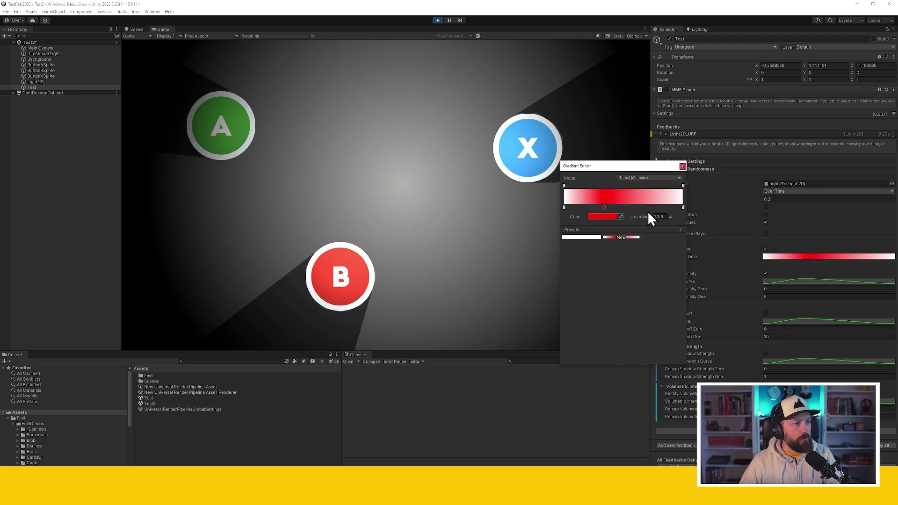
# - Add a cyan key near the gradient's end and set the duration to 5 seconds
pyautogui.click(650, 207)
pyautogui.click(610, 217)
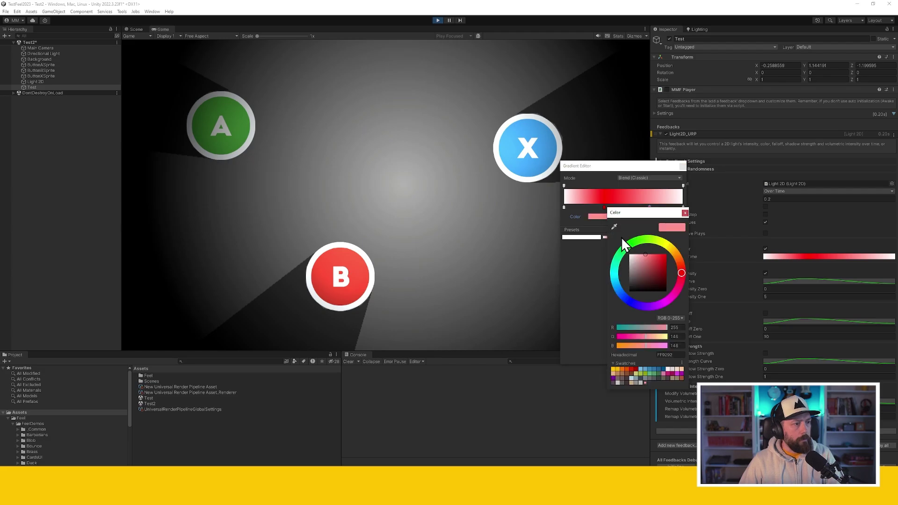
pyautogui.click(613, 284)
pyautogui.click(650, 266)
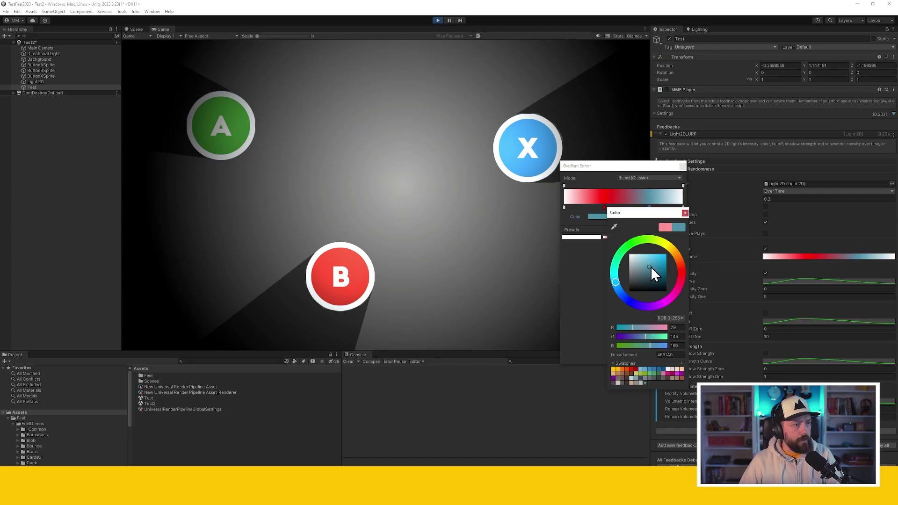
pyautogui.click(685, 213)
pyautogui.click(683, 167)
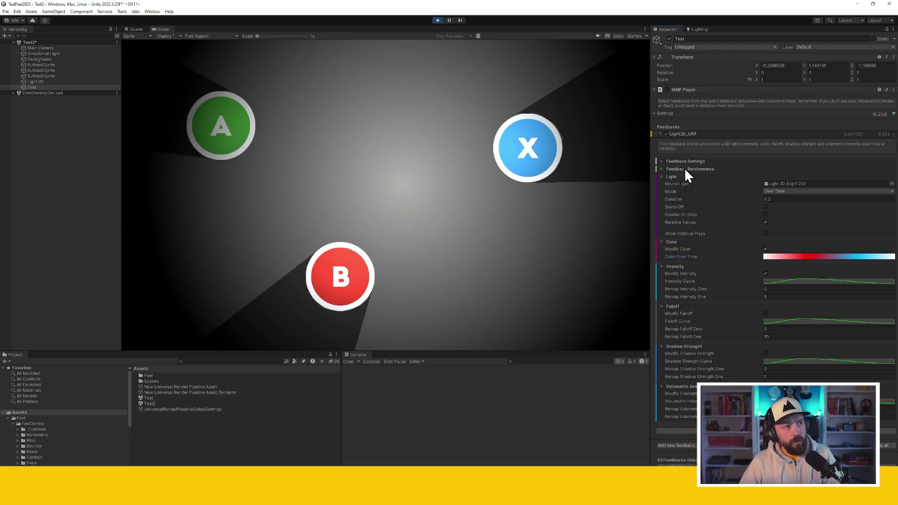
pyautogui.click(773, 199)
pyautogui.write('5')
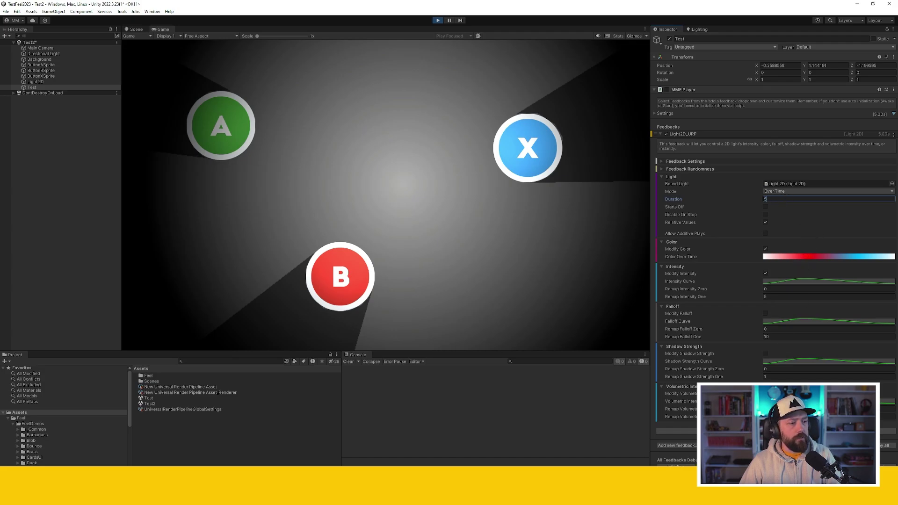
pyautogui.click(460, 282)
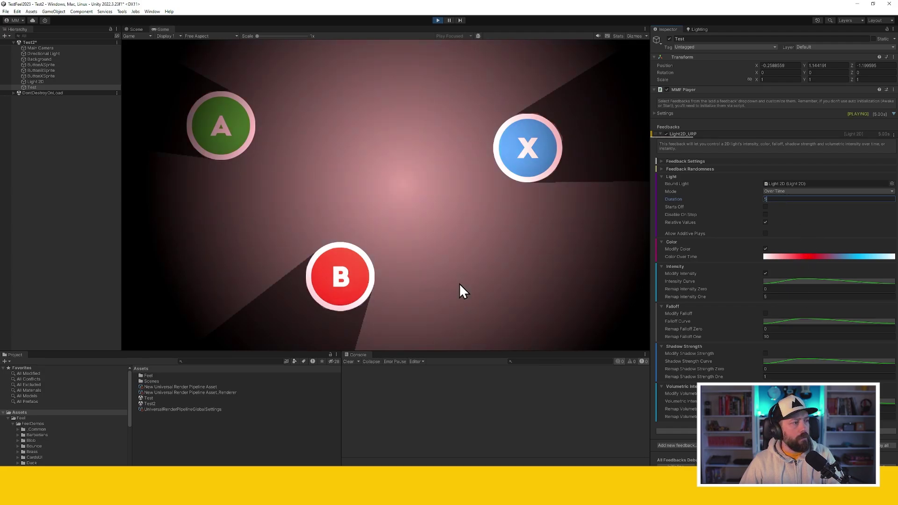